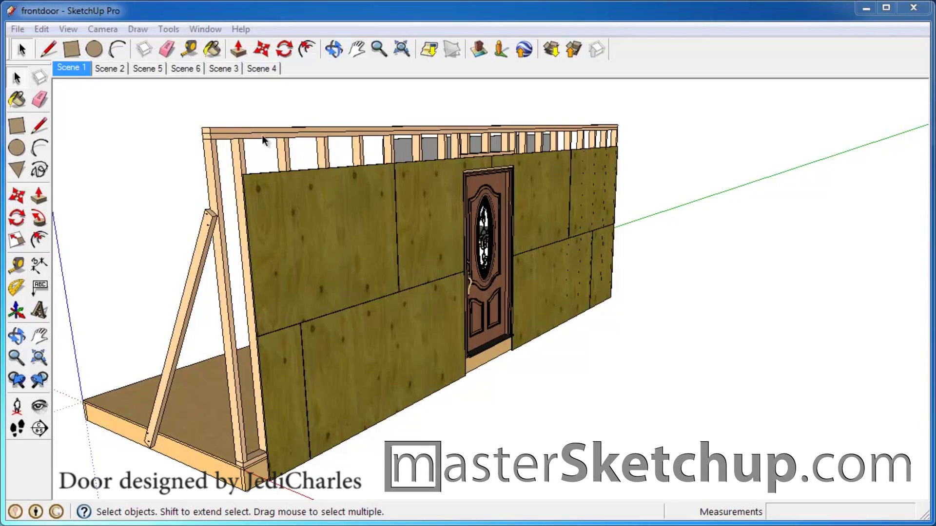
Step through Scene 2 and Scene 5, and examine the trim samples standing on the workbench
{"action": "left_click", "coordinate": [105, 69]}
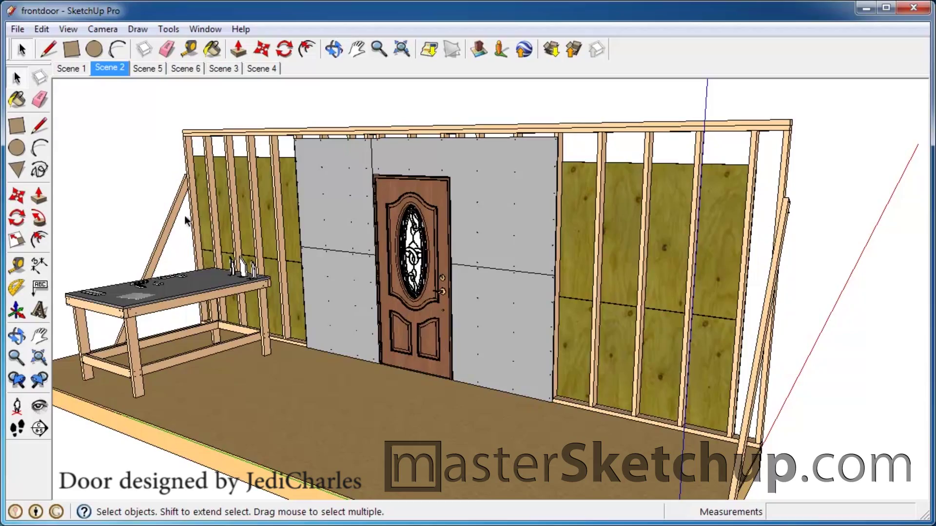
{"action": "left_click", "coordinate": [160, 71]}
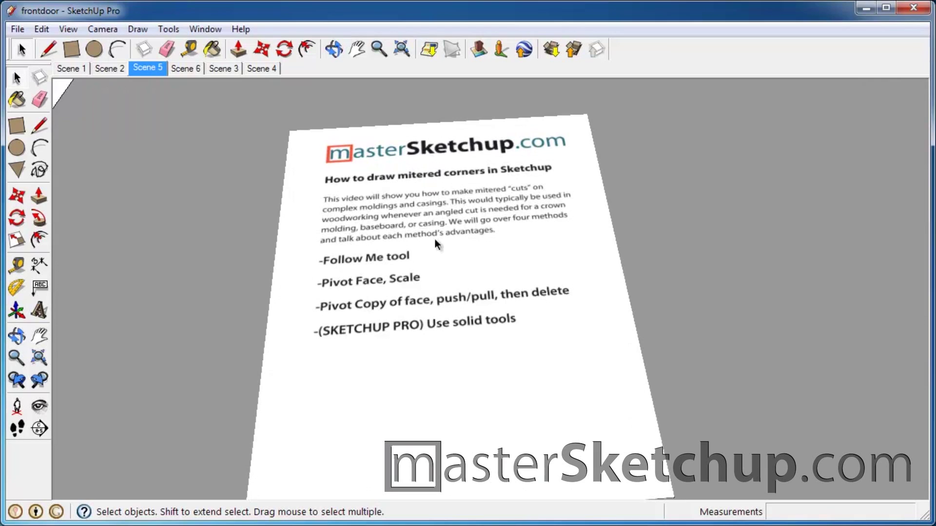
{"action": "middle_click_drag", "start_coordinate": [435, 241], "coordinate": [493, 356]}
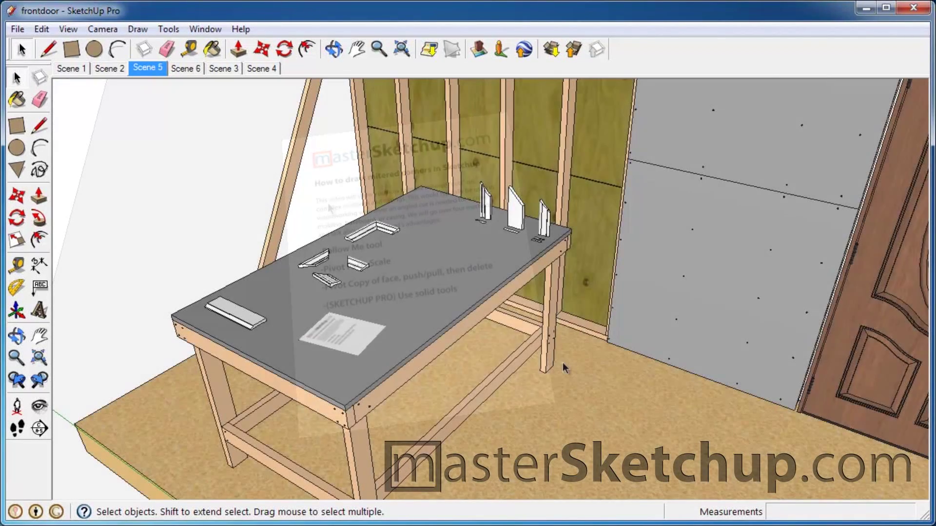
{"action": "scroll", "coordinate": [520, 205], "scroll_direction": "up", "scroll_amount": 6}
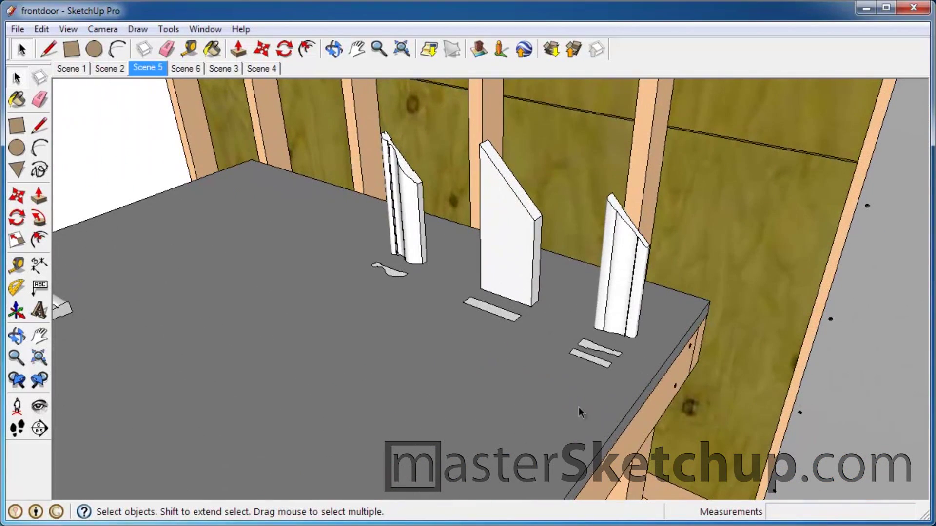
{"action": "scroll", "coordinate": [523, 306], "scroll_direction": "up", "scroll_amount": 3}
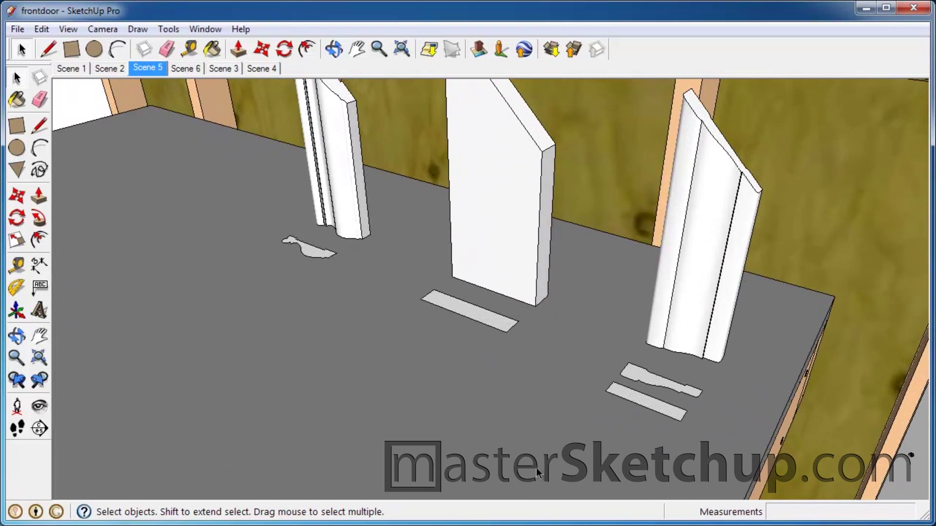
{"action": "middle_click_drag", "start_coordinate": [560, 402], "coordinate": [560, 429]}
{"action": "middle_click_drag", "start_coordinate": [481, 403], "coordinate": [442, 393]}
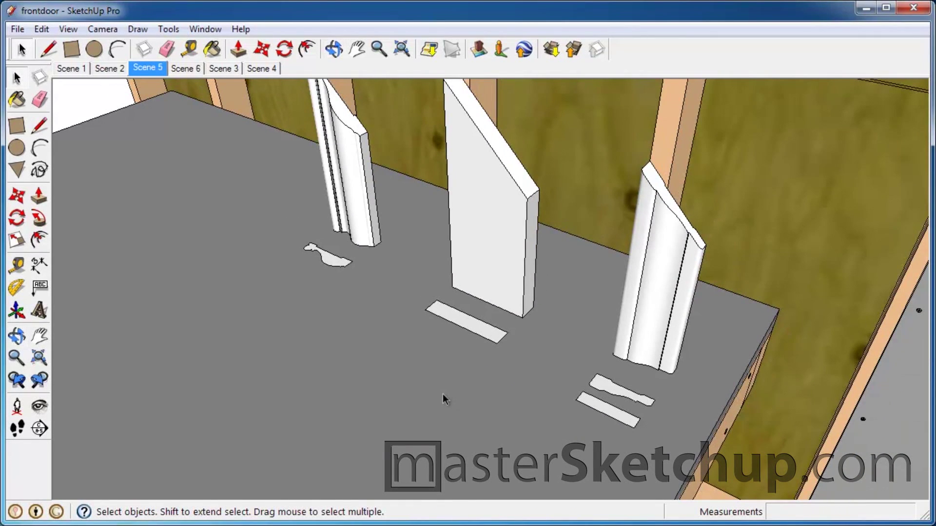
{"action": "scroll", "coordinate": [649, 394], "scroll_direction": "up", "scroll_amount": 4}
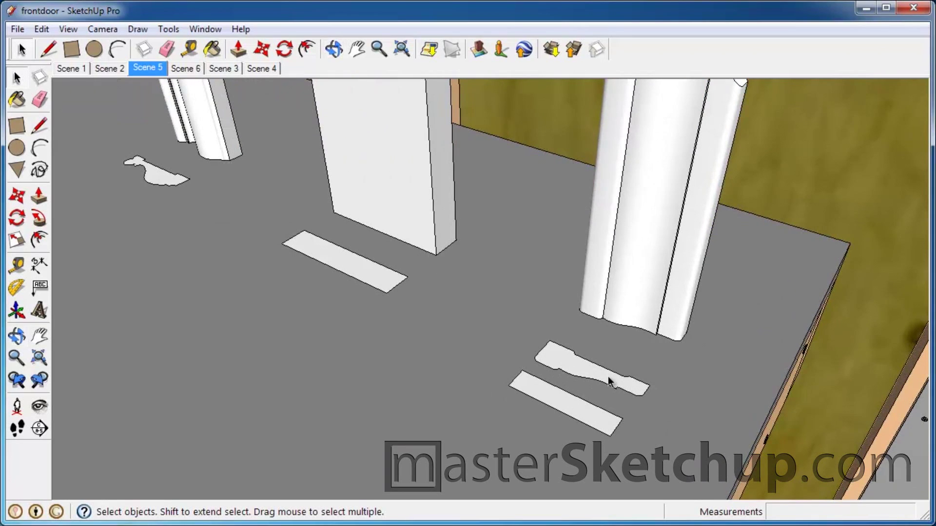
{"action": "middle_click_drag", "start_coordinate": [654, 388], "coordinate": [605, 400]}
Examine the flat cross-section shapes in front of the trim pieces, selecting each one and ending at the wavy casing profile
{"action": "left_click", "coordinate": [361, 247]}
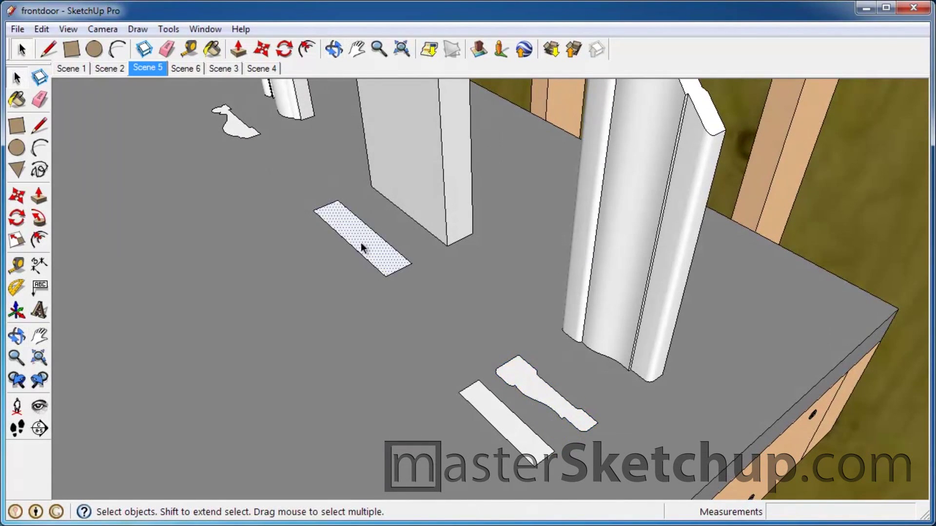
{"action": "left_click", "coordinate": [240, 122]}
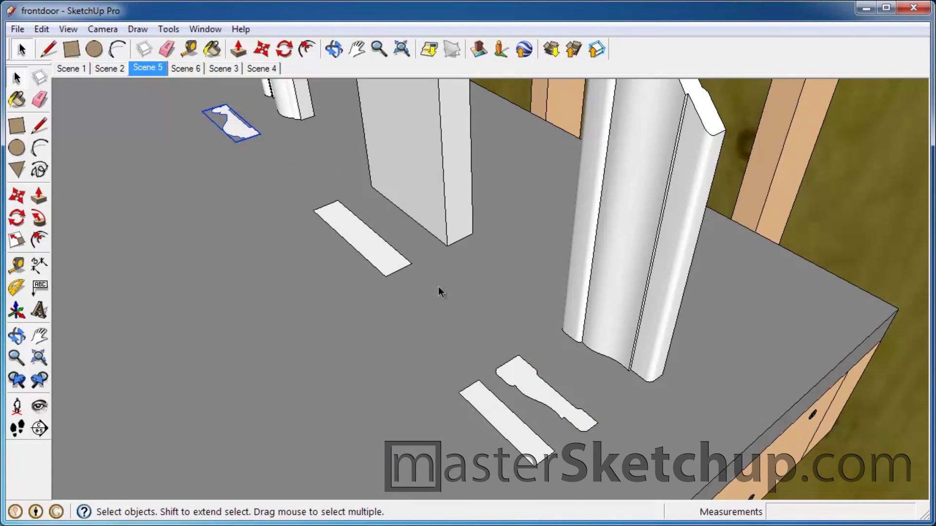
{"action": "left_click", "coordinate": [567, 415]}
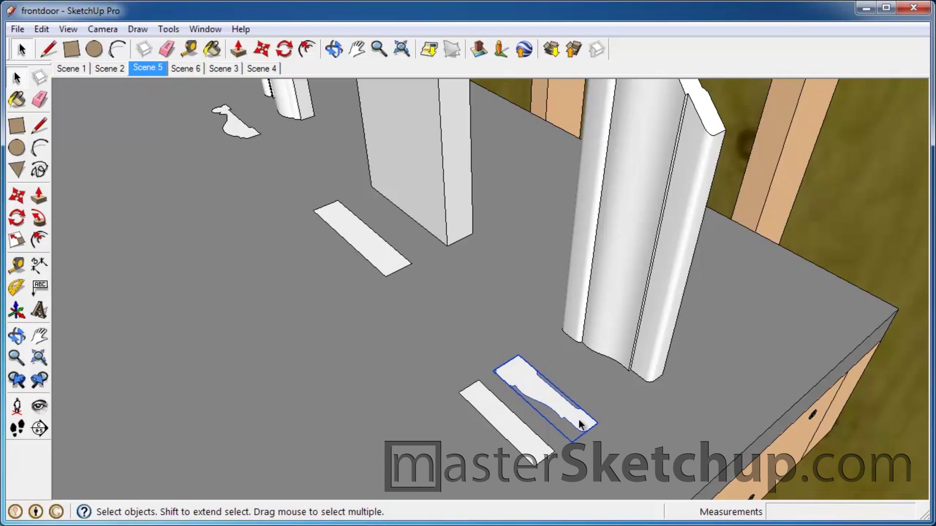
{"action": "middle_click_drag", "start_coordinate": [545, 369], "coordinate": [541, 335]}
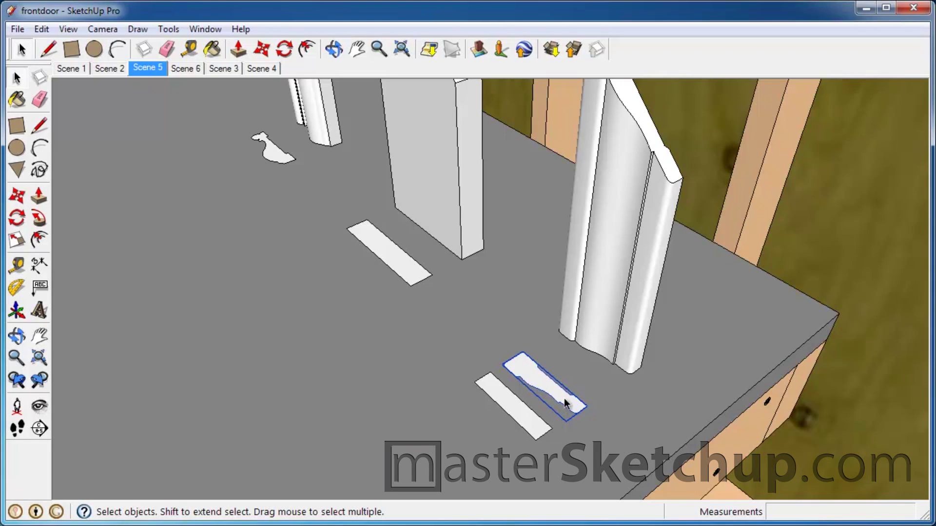
{"action": "scroll", "coordinate": [563, 399], "scroll_direction": "up", "scroll_amount": 3}
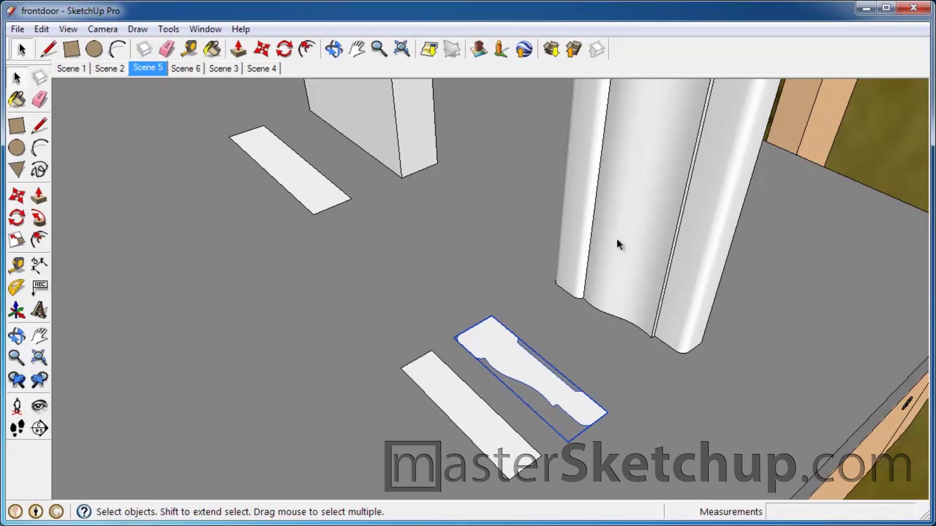
{"action": "scroll", "coordinate": [540, 209], "scroll_direction": "down", "scroll_amount": 2}
{"action": "scroll", "coordinate": [511, 342], "scroll_direction": "up", "scroll_amount": 4}
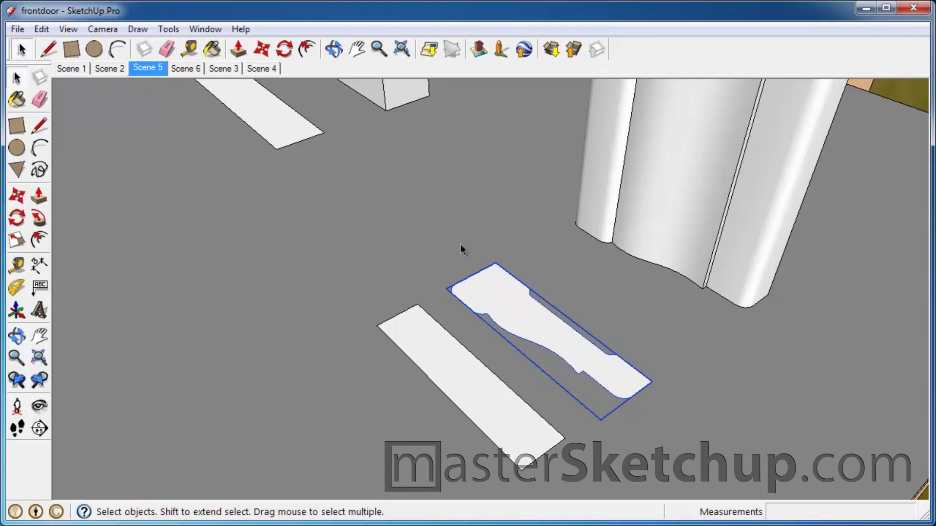
Check the casing profile's thickness with Tape Measure and place a lengthwise guide 3/8" inside the blank rectangle's edge facing that profile
{"action": "left_click", "coordinate": [486, 376]}
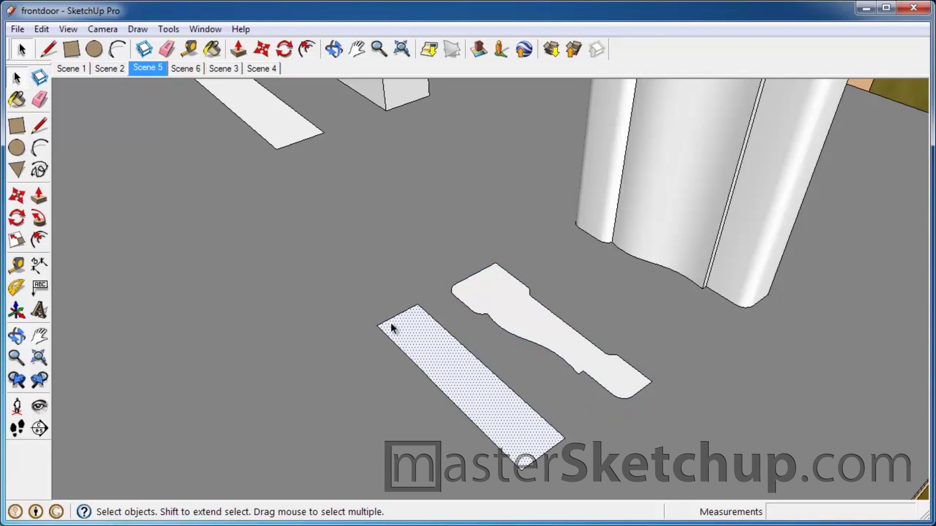
{"action": "left_click", "coordinate": [17, 126]}
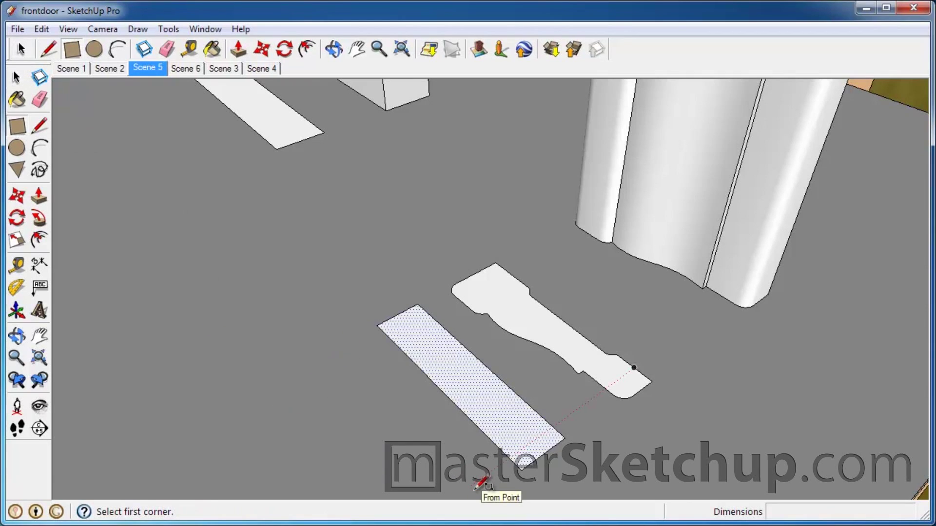
{"action": "left_click", "coordinate": [18, 267]}
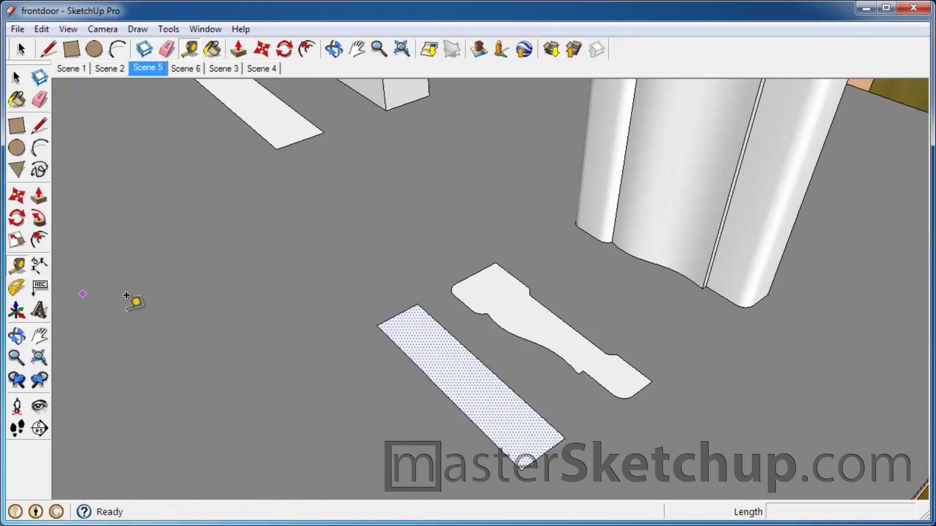
{"action": "scroll", "coordinate": [565, 435], "scroll_direction": "up", "scroll_amount": 2}
{"action": "scroll", "coordinate": [507, 331], "scroll_direction": "down", "scroll_amount": 2}
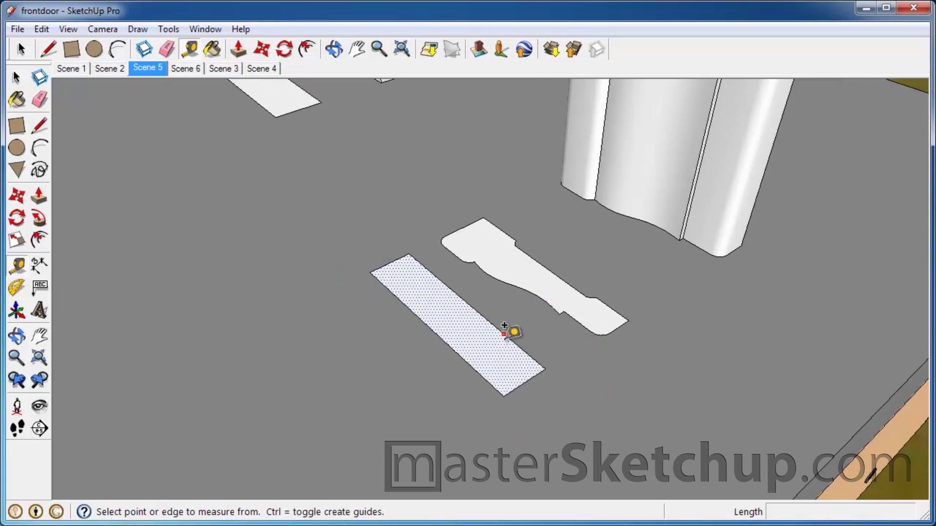
{"action": "scroll", "coordinate": [507, 382], "scroll_direction": "up", "scroll_amount": 3}
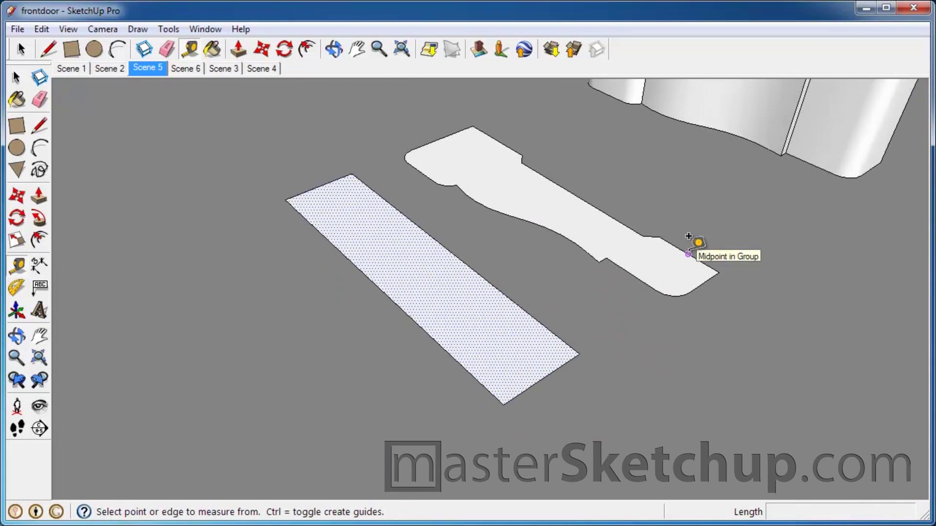
{"action": "left_click", "coordinate": [689, 236]}
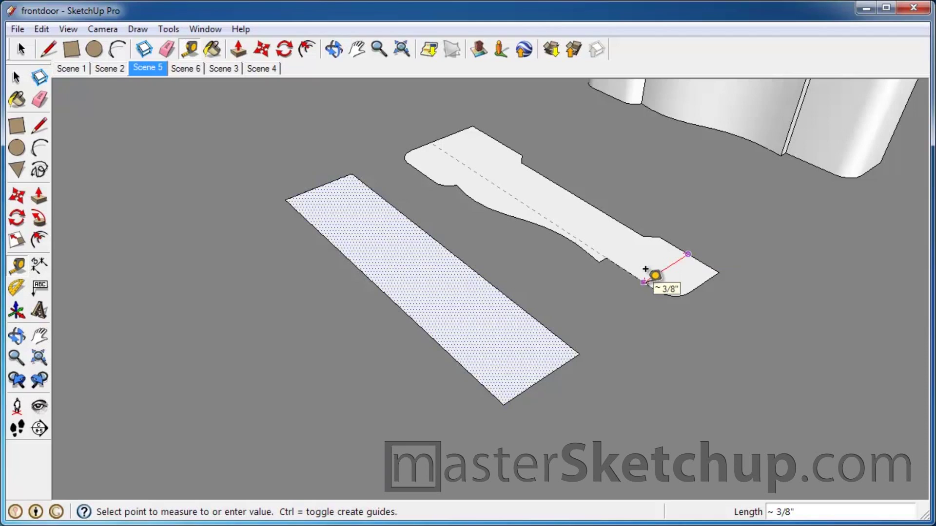
{"action": "key", "text": "Escape"}
{"action": "left_click", "coordinate": [531, 316]}
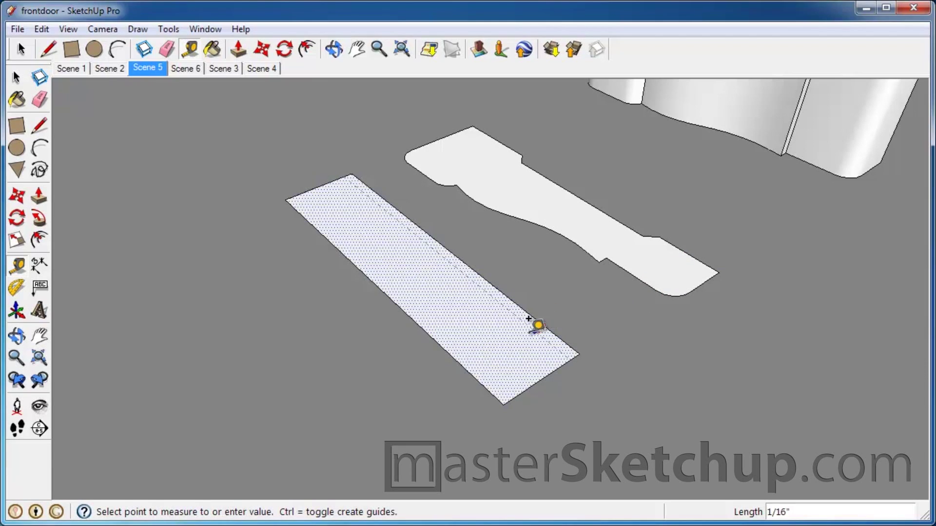
{"action": "left_click", "coordinate": [483, 344]}
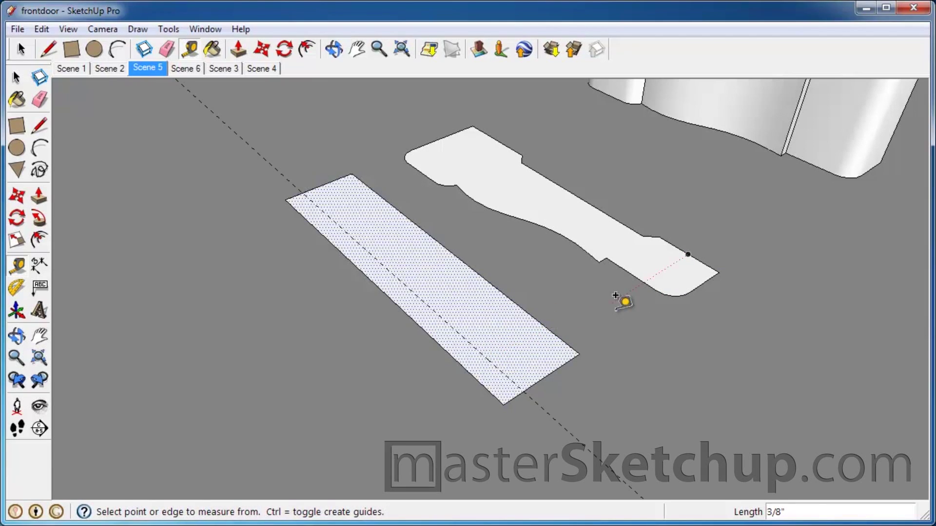
Examine the rounded corner of the finished casing profile and check its start and end points with Tape Measure
{"action": "scroll", "coordinate": [674, 275], "scroll_direction": "up", "scroll_amount": 3}
{"action": "scroll", "coordinate": [674, 276], "scroll_direction": "up", "scroll_amount": 2}
{"action": "middle_click_drag", "start_coordinate": [689, 291], "coordinate": [502, 397]}
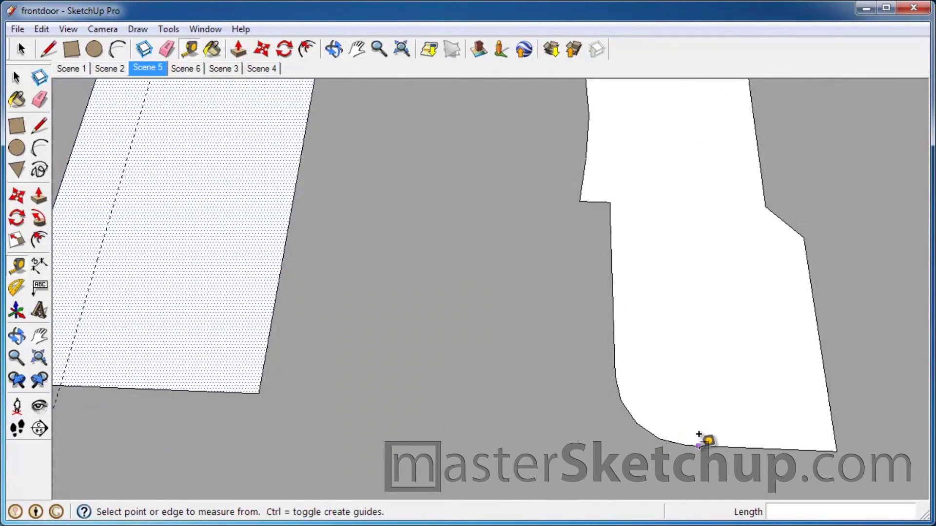
{"action": "left_click", "coordinate": [617, 386]}
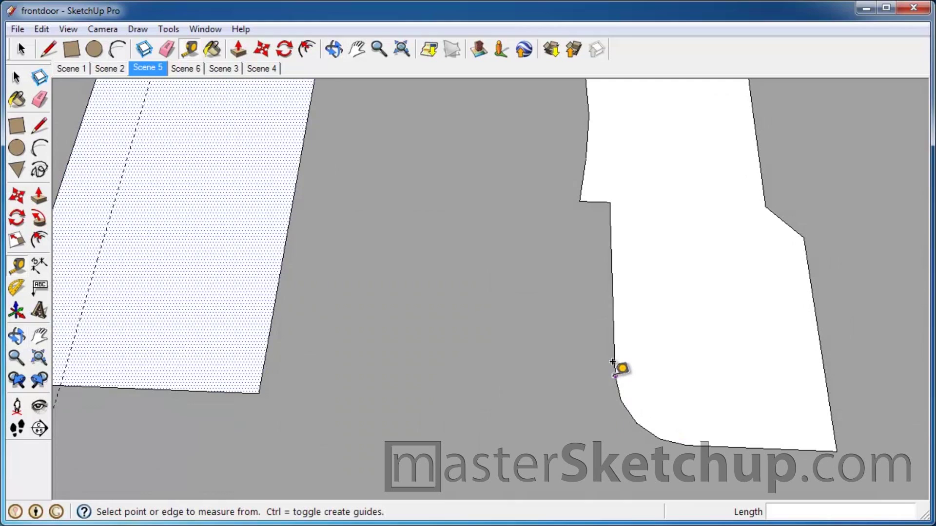
{"action": "scroll", "coordinate": [746, 377], "scroll_direction": "down", "scroll_amount": 2}
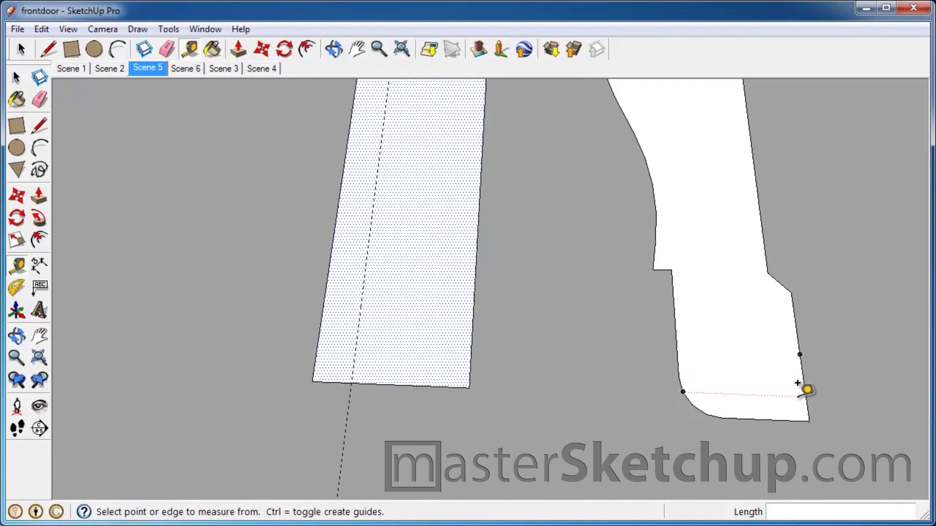
{"action": "scroll", "coordinate": [804, 385], "scroll_direction": "up", "scroll_amount": 2}
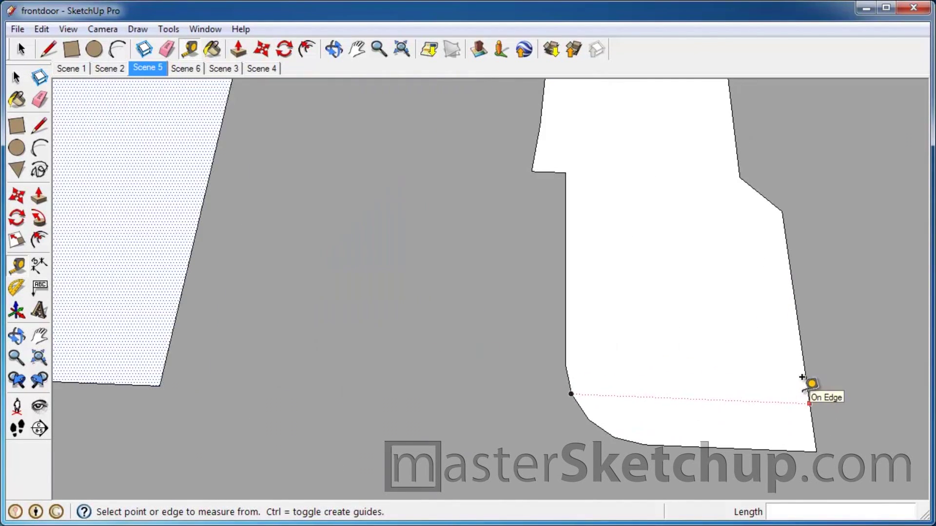
{"action": "left_click", "coordinate": [811, 379]}
{"action": "left_click", "coordinate": [809, 382]}
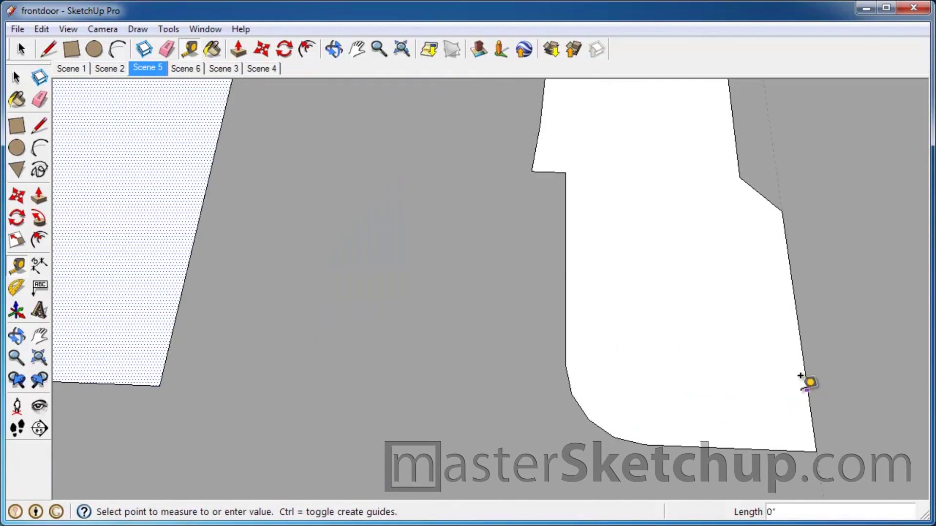
{"action": "left_click", "coordinate": [652, 435]}
Place a second lengthwise guide on the blank rectangle, between the first guide and the edge facing the casing profile
{"action": "middle_click_drag", "start_coordinate": [688, 435], "coordinate": [615, 332]}
{"action": "left_click", "coordinate": [615, 331]}
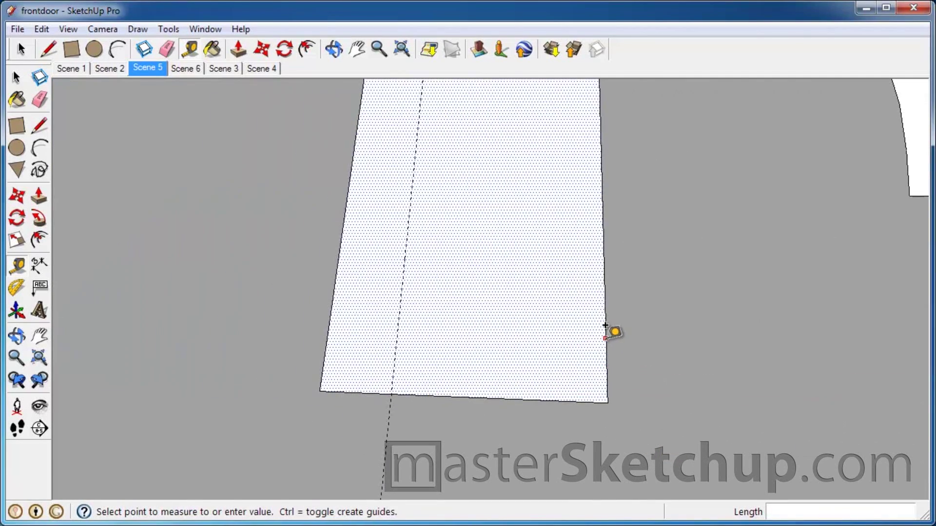
{"action": "left_click", "coordinate": [460, 343]}
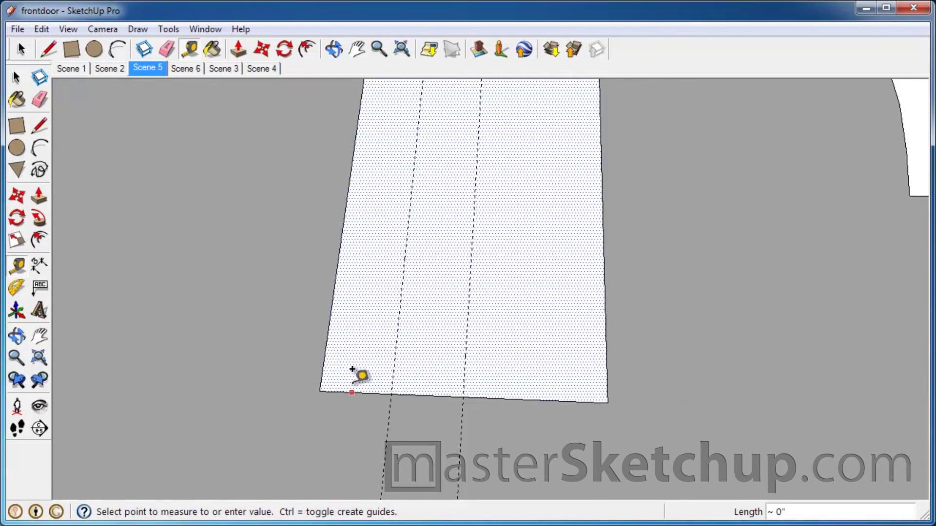
{"action": "type", "text": "1/16"}
{"action": "key", "text": "Return"}
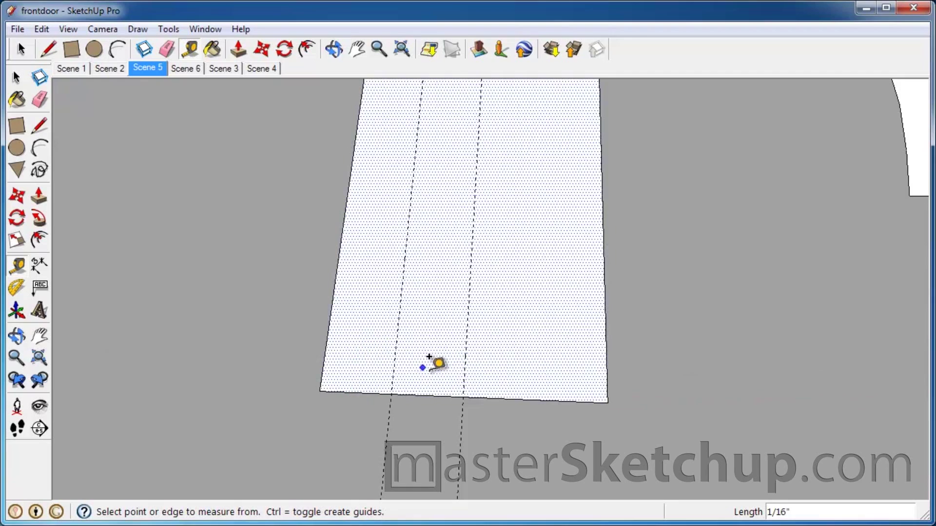
Measure the spacing between the two lengthwise guides and place a cross guide parallel to the blank rectangle's short end
{"action": "left_click", "coordinate": [466, 363]}
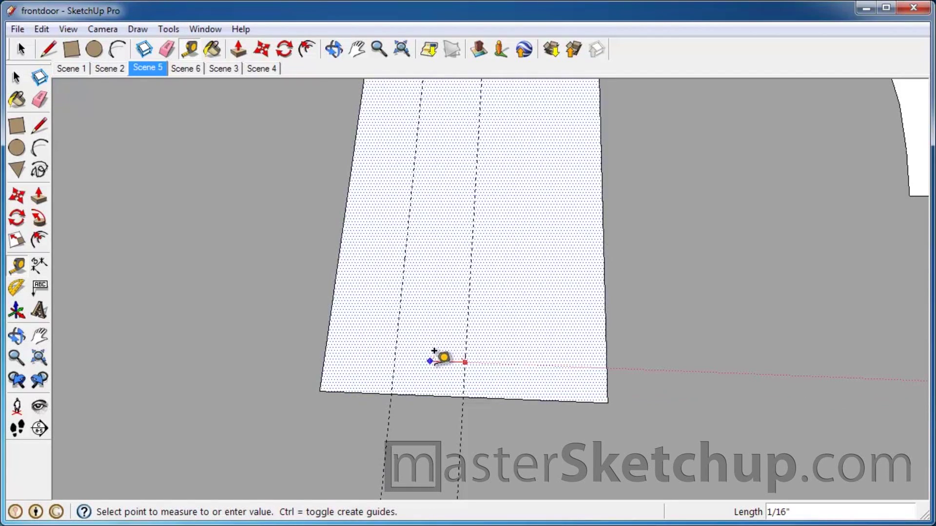
{"action": "left_click", "coordinate": [393, 355]}
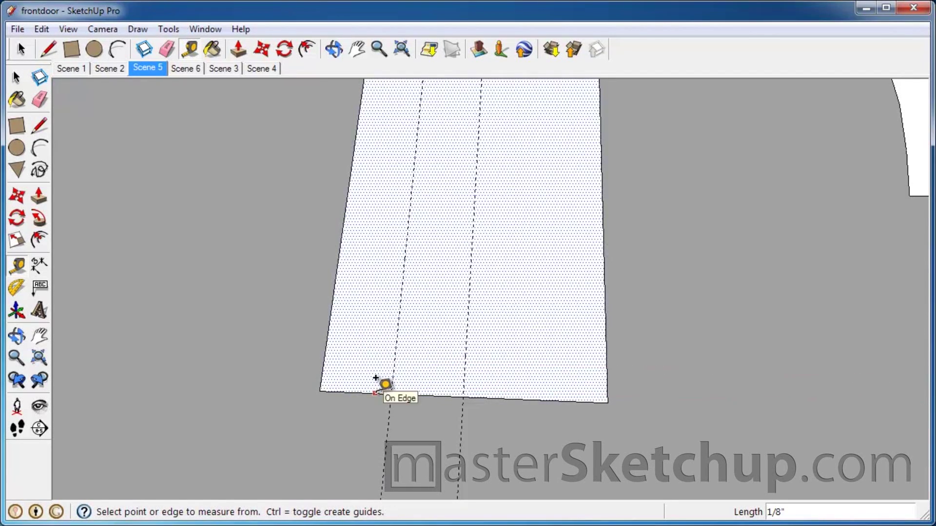
{"action": "left_click", "coordinate": [376, 393]}
{"action": "left_click", "coordinate": [378, 327]}
Draw an arc with a bulge of about 1/16" from the second guide at the short end to the first guide's intersection with the cross guide
{"action": "middle_click_drag", "start_coordinate": [429, 356], "coordinate": [507, 310]}
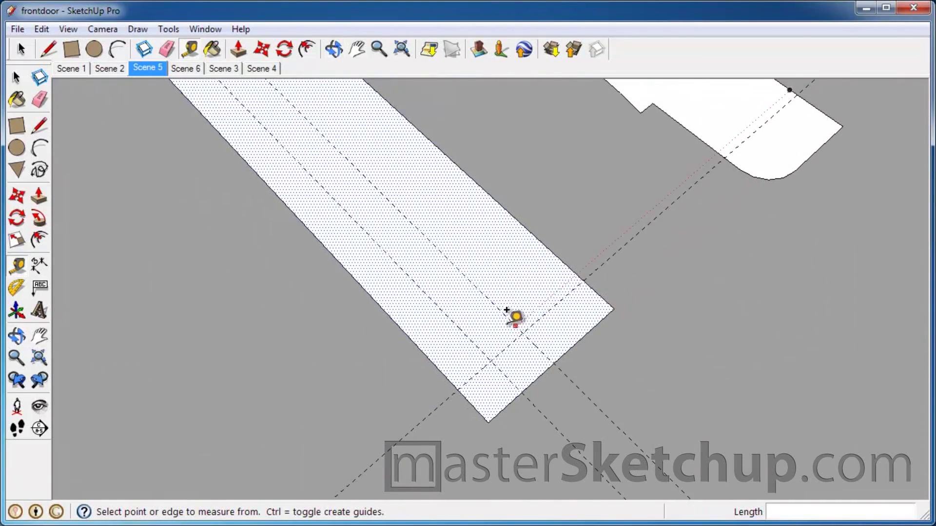
{"action": "left_click", "coordinate": [40, 148]}
{"action": "left_click", "coordinate": [554, 363]}
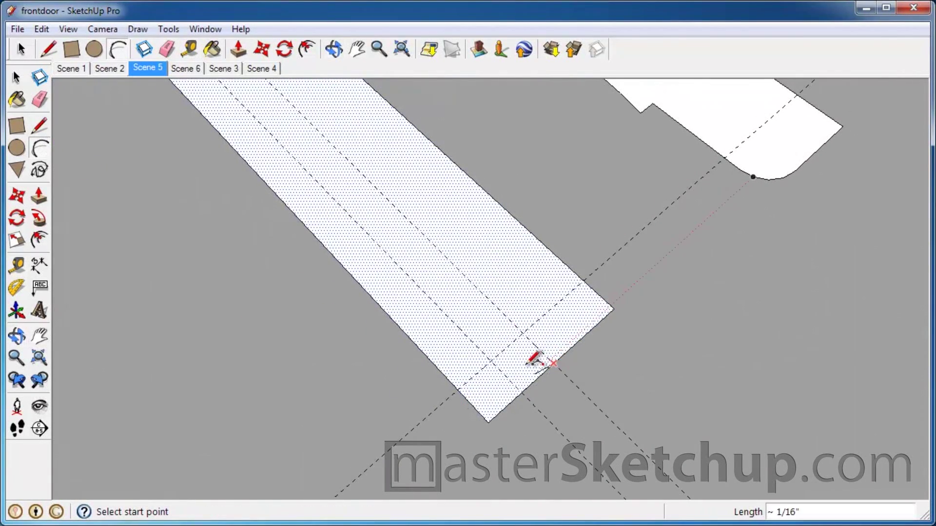
{"action": "left_click", "coordinate": [491, 361]}
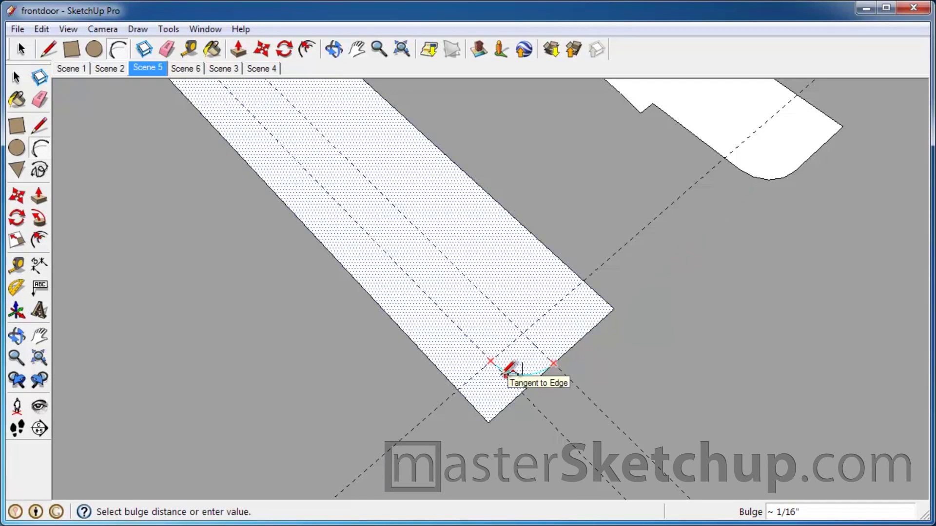
{"action": "left_click", "coordinate": [506, 372]}
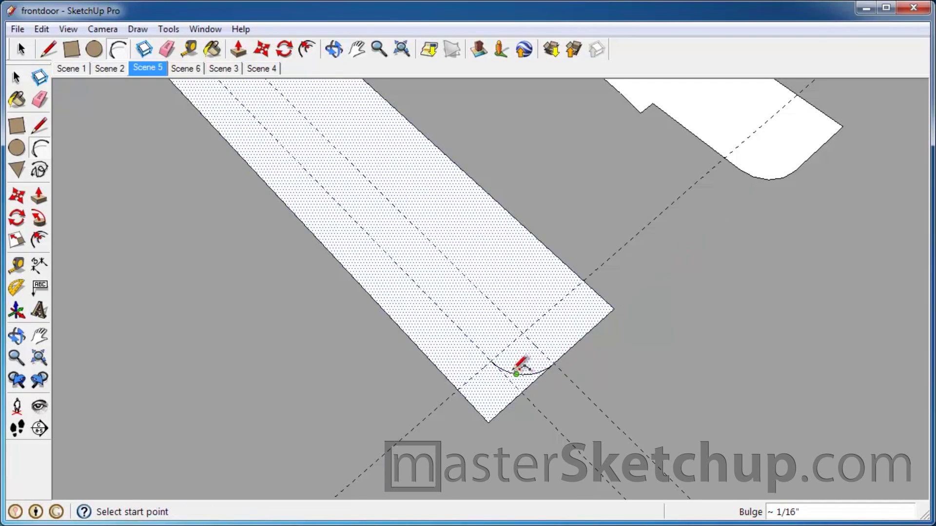
Place a second cross guide 1/2" from the casing profile's rounded end, through the notch corner and across the blank rectangle
{"action": "middle_click_drag", "start_coordinate": [464, 350], "coordinate": [569, 351]}
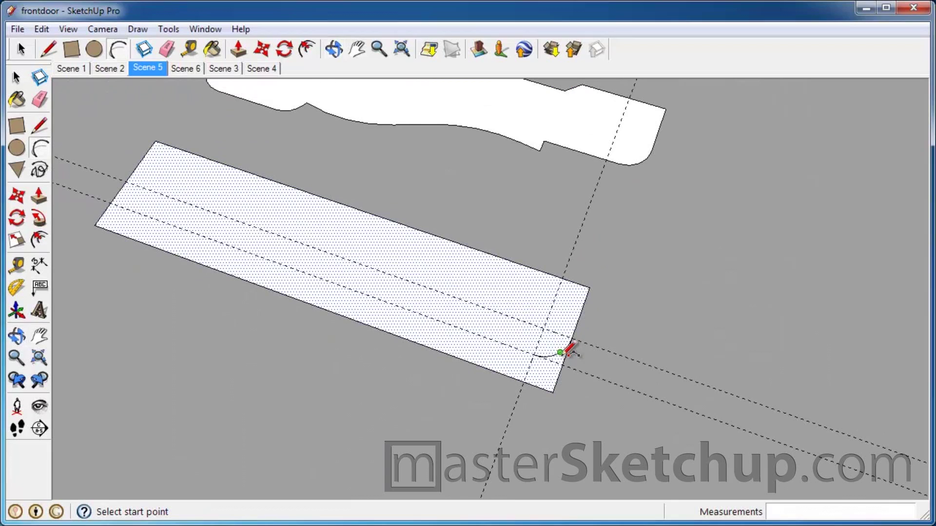
{"action": "left_click", "coordinate": [16, 265]}
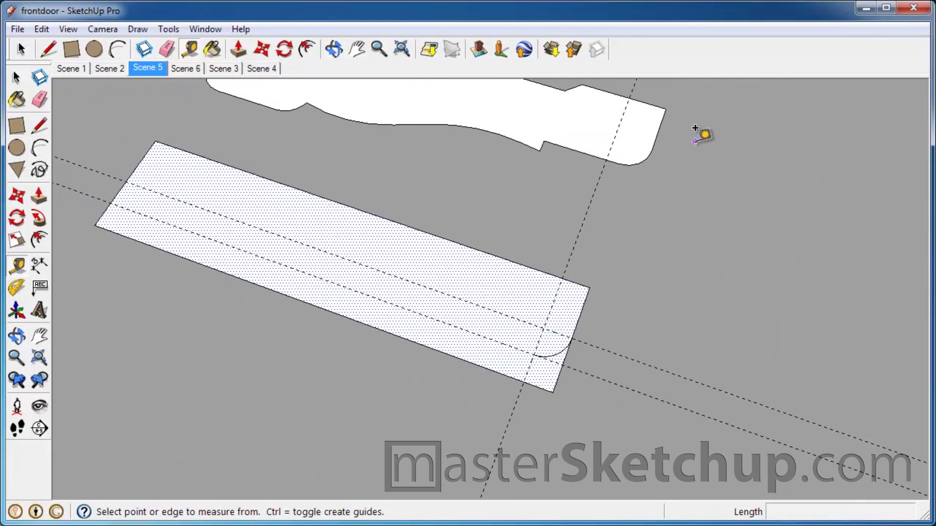
{"action": "left_click", "coordinate": [659, 129]}
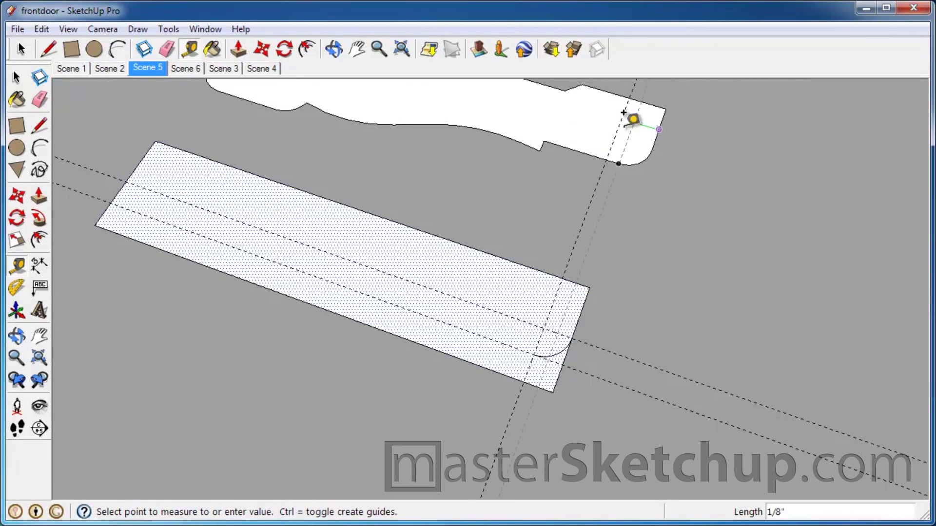
{"action": "left_click", "coordinate": [544, 141]}
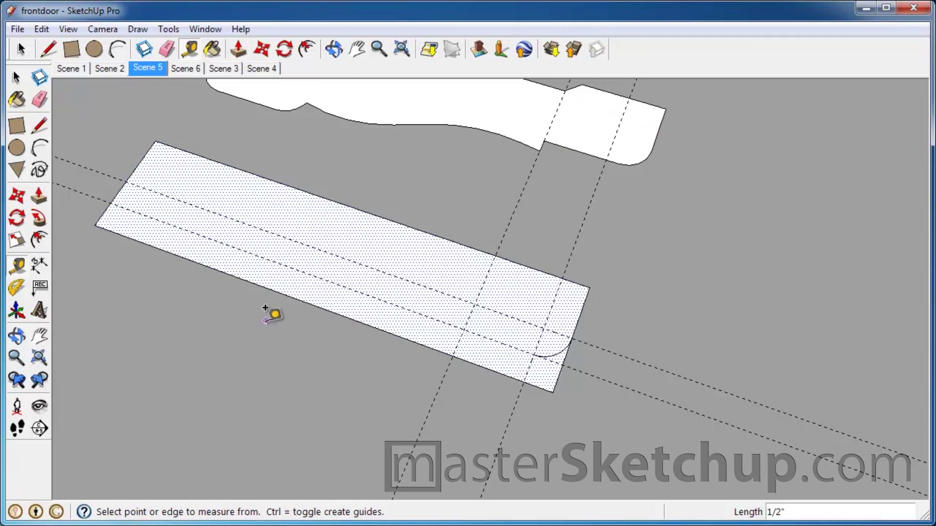
Draw a line from the arc's inner end along the lengthwise guide to the second cross guide, plus a short step toward the rectangle's outer long edge
{"action": "left_click", "coordinate": [43, 126]}
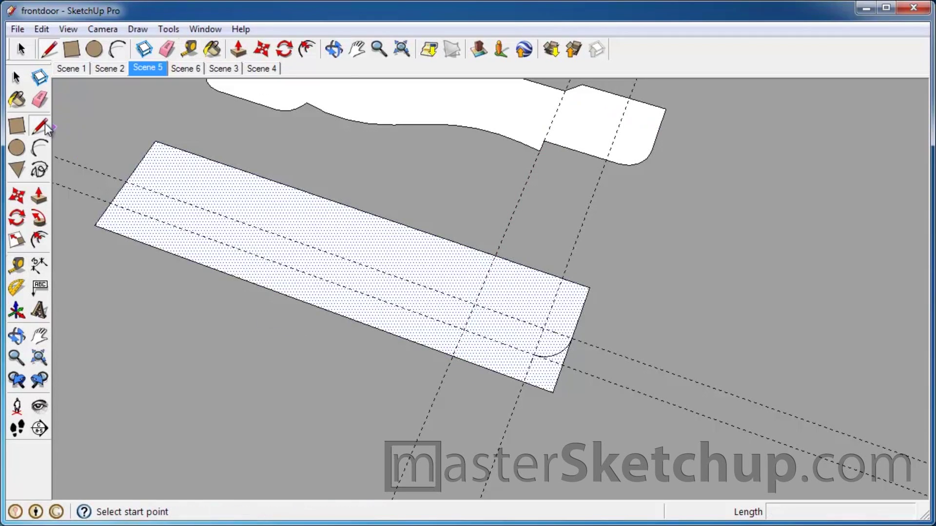
{"action": "scroll", "coordinate": [536, 353], "scroll_direction": "up", "scroll_amount": 3}
{"action": "scroll", "coordinate": [534, 353], "scroll_direction": "up", "scroll_amount": 1}
{"action": "left_click", "coordinate": [537, 354]}
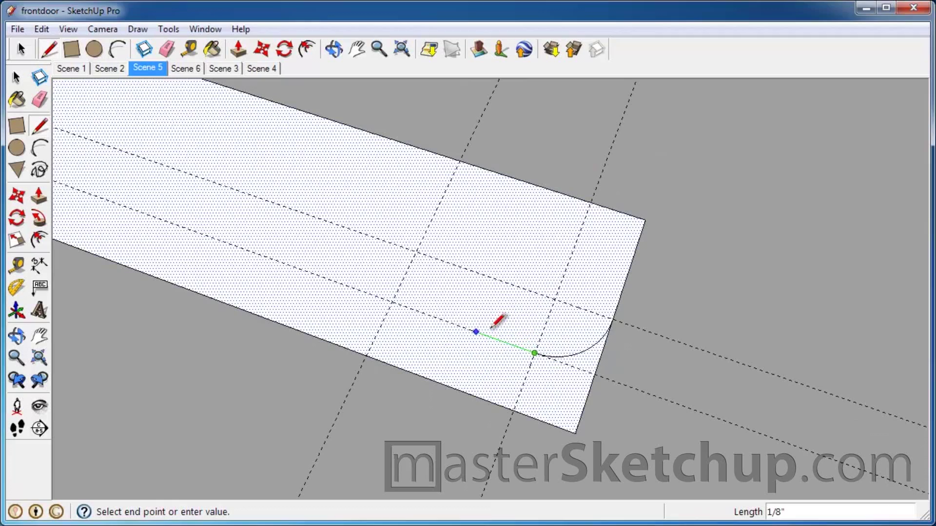
{"action": "left_click", "coordinate": [393, 303]}
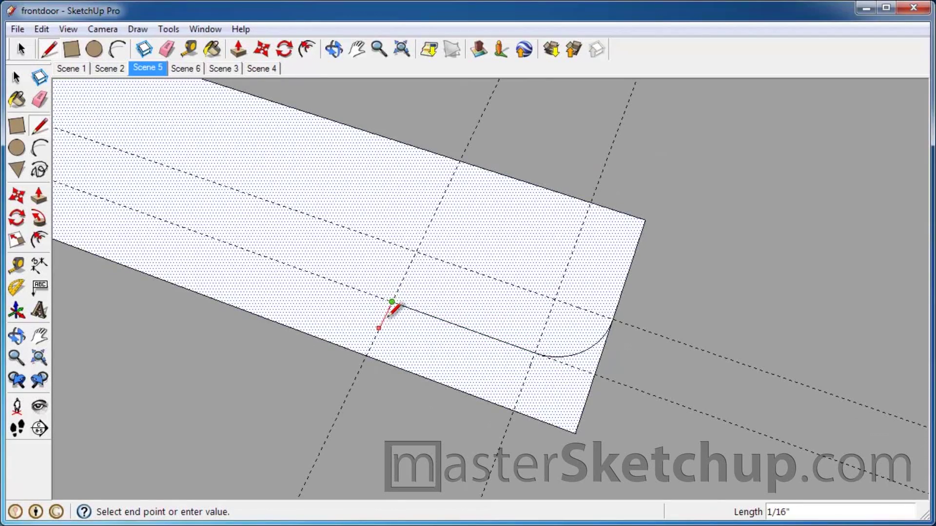
{"action": "scroll", "coordinate": [396, 312], "scroll_direction": "down", "scroll_amount": 1}
{"action": "scroll", "coordinate": [397, 331], "scroll_direction": "down", "scroll_amount": 2}
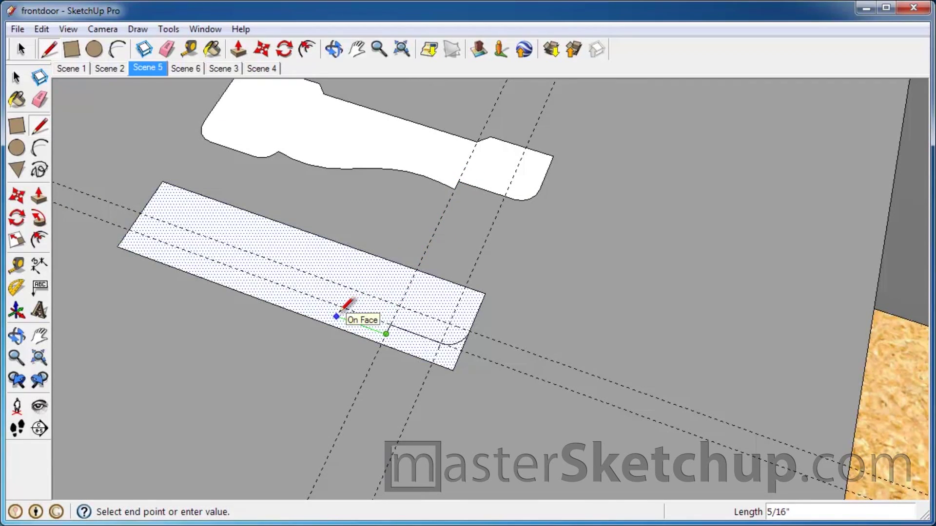
{"action": "key", "text": "Escape"}
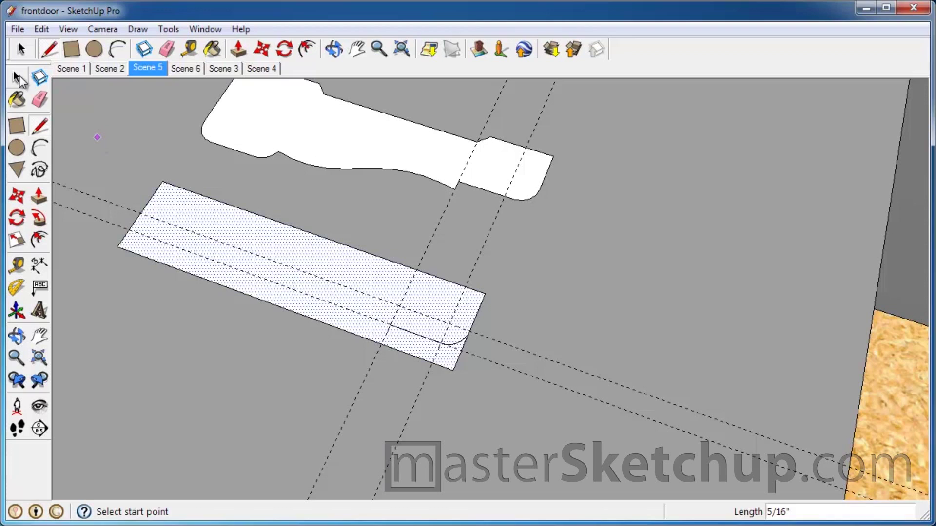
{"action": "left_click", "coordinate": [39, 100]}
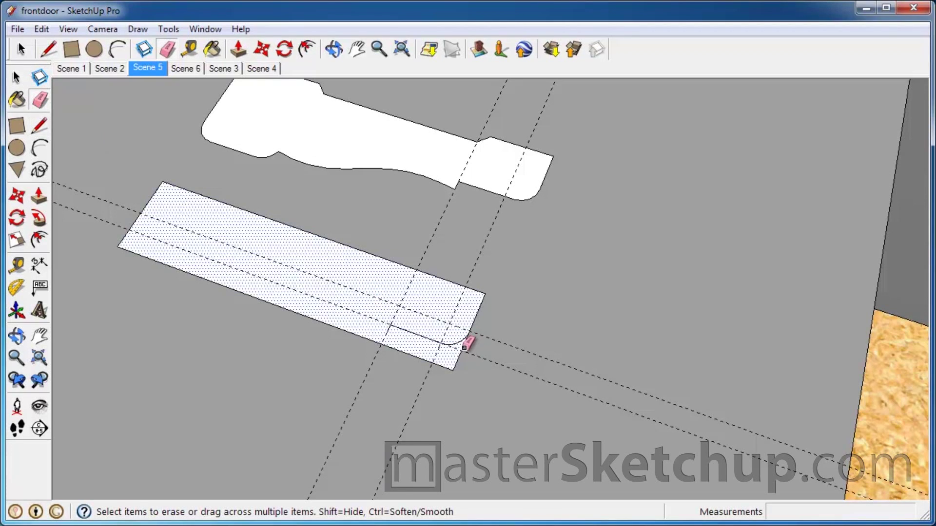
{"action": "mouse_move", "coordinate": [464, 348]}
{"action": "middle_mouse_down"}
{"action": "mouse_move", "coordinate": [440, 374]}
{"action": "mouse_move", "coordinate": [210, 258]}
{"action": "middle_mouse_up"}
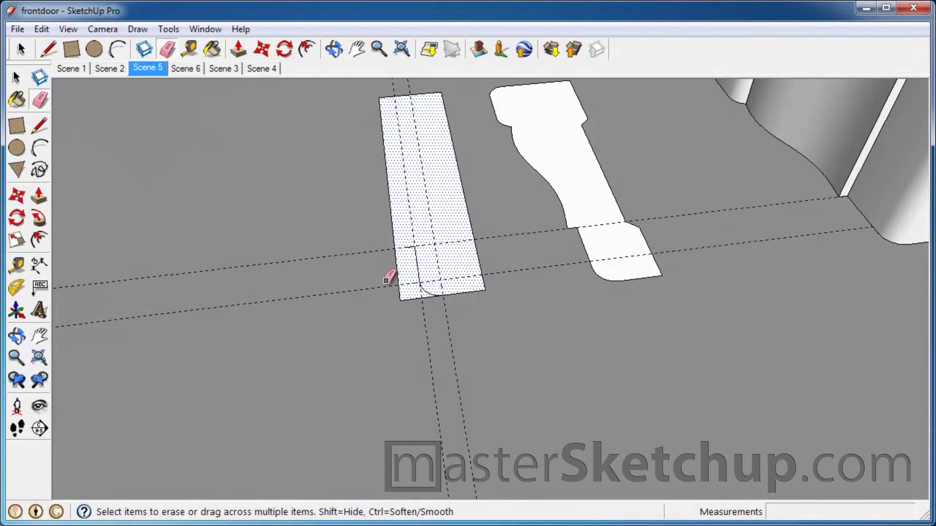
{"action": "middle_click_drag", "start_coordinate": [386, 280], "coordinate": [387, 359]}
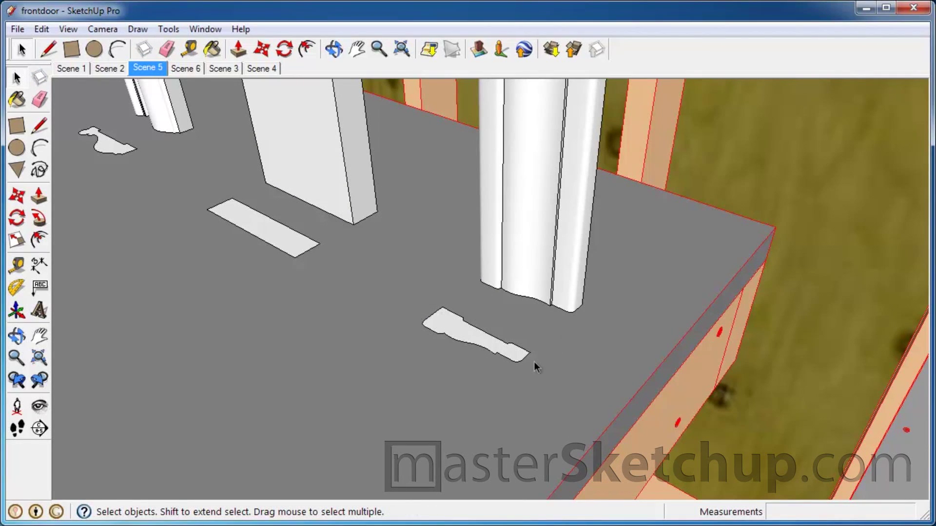
Check that the finished casing profile is a group and review its Make Component option
{"action": "left_click", "coordinate": [508, 347]}
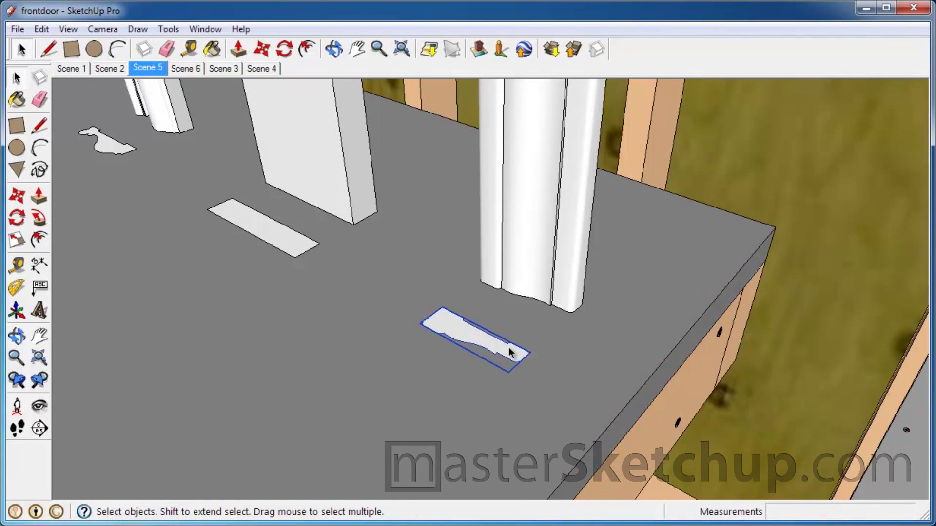
{"action": "right_click", "coordinate": [476, 336]}
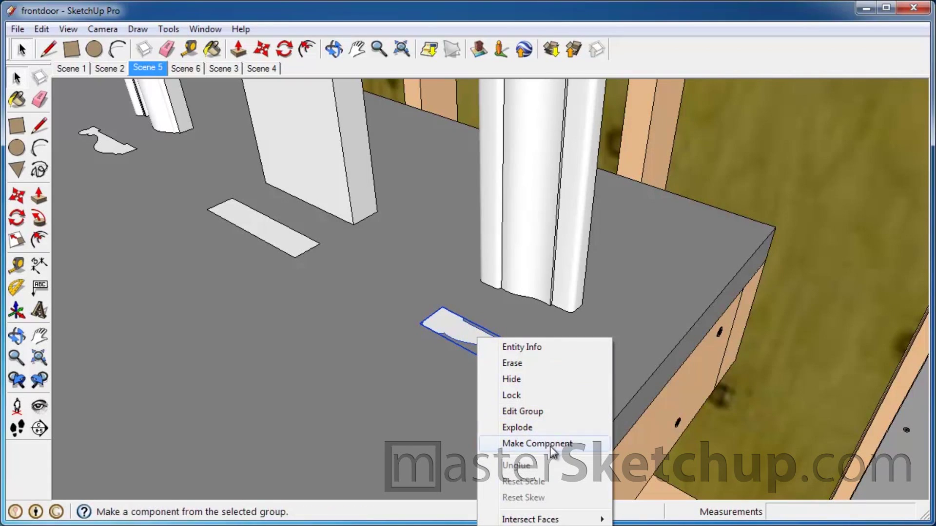
{"action": "left_click", "coordinate": [437, 343]}
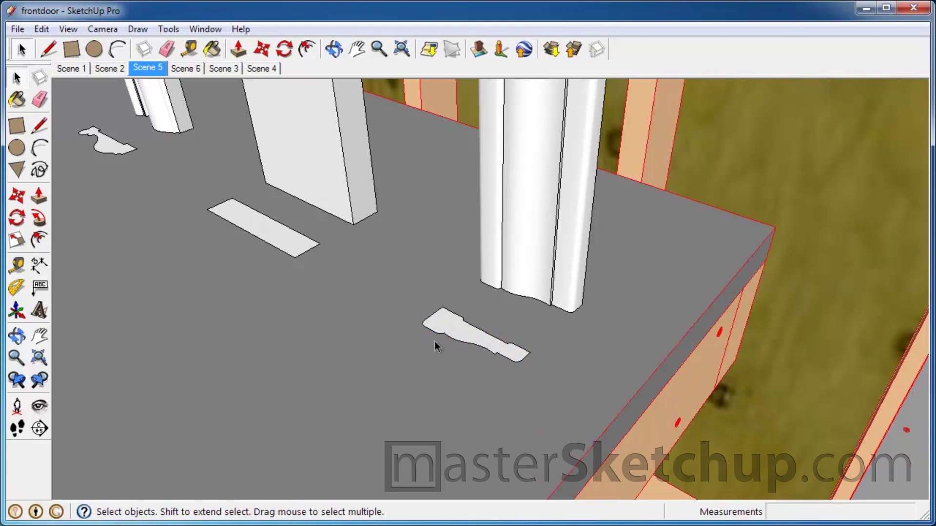
Copy the casing profile group from the workbench to the foot of the door jamb, picking its back corner as the base point
{"action": "left_click", "coordinate": [454, 323]}
{"action": "middle_click_drag", "start_coordinate": [454, 322], "coordinate": [405, 320]}
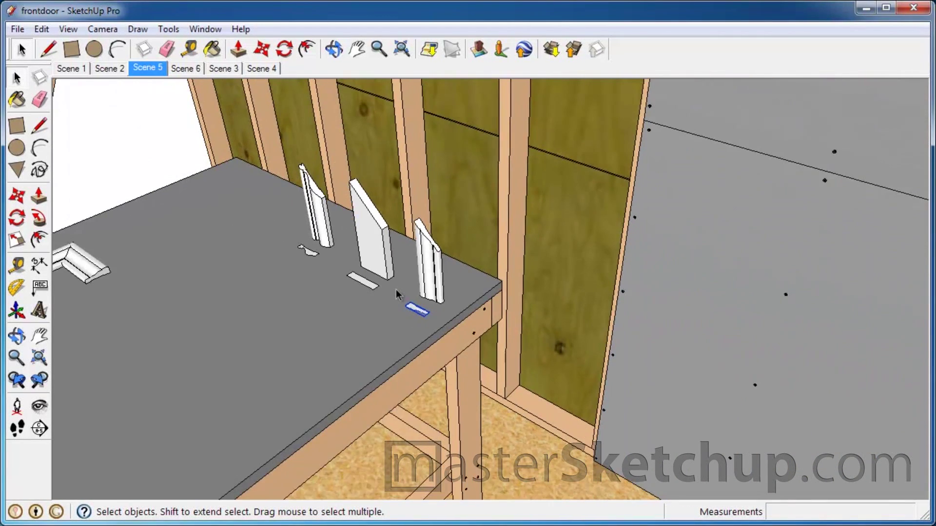
{"action": "scroll", "coordinate": [404, 322], "scroll_direction": "up", "scroll_amount": 5}
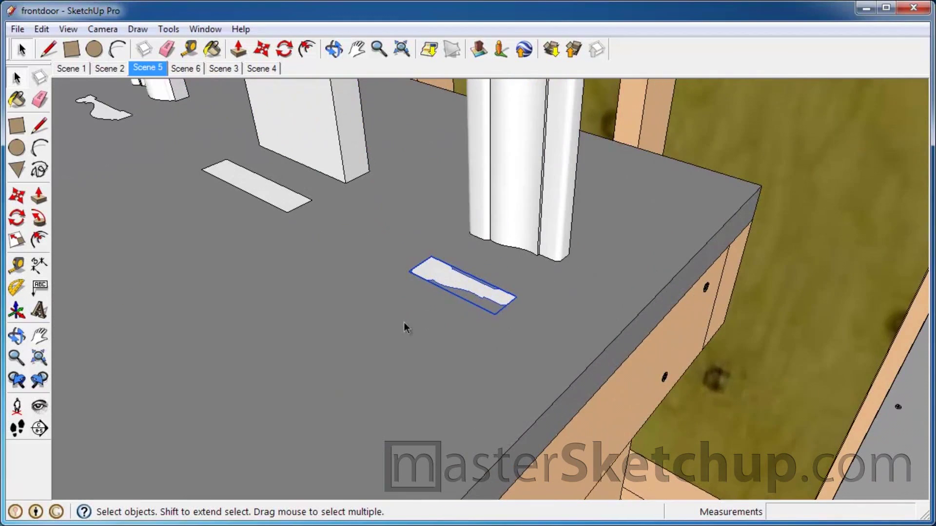
{"action": "key", "text": "m"}
{"action": "scroll", "coordinate": [512, 288], "scroll_direction": "up", "scroll_amount": 5}
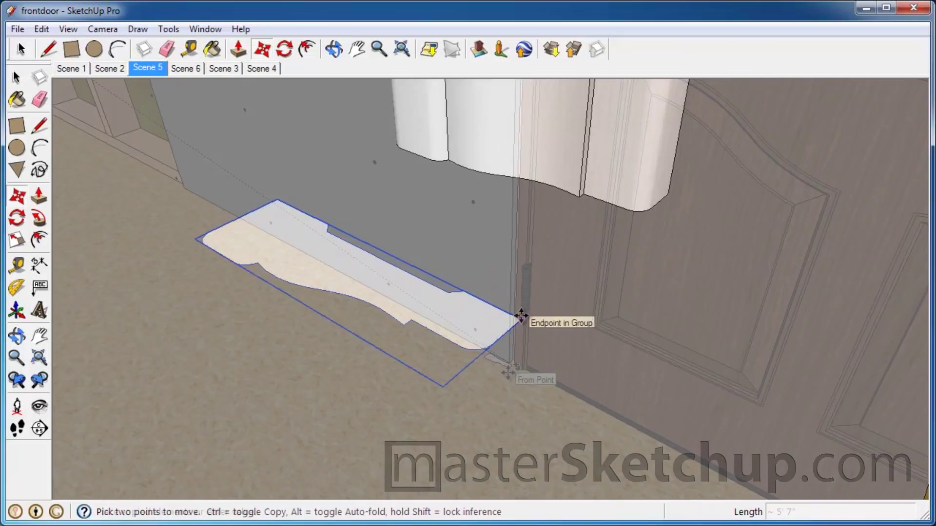
{"action": "left_click", "coordinate": [520, 318]}
{"action": "key", "text": "ctrl"}
{"action": "scroll", "coordinate": [508, 373], "scroll_direction": "up", "scroll_amount": 5}
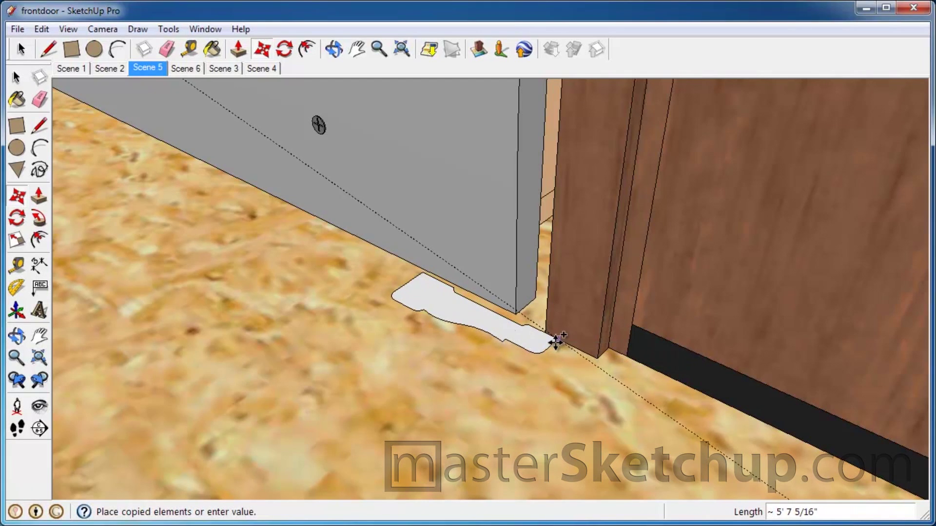
{"action": "left_click", "coordinate": [558, 343]}
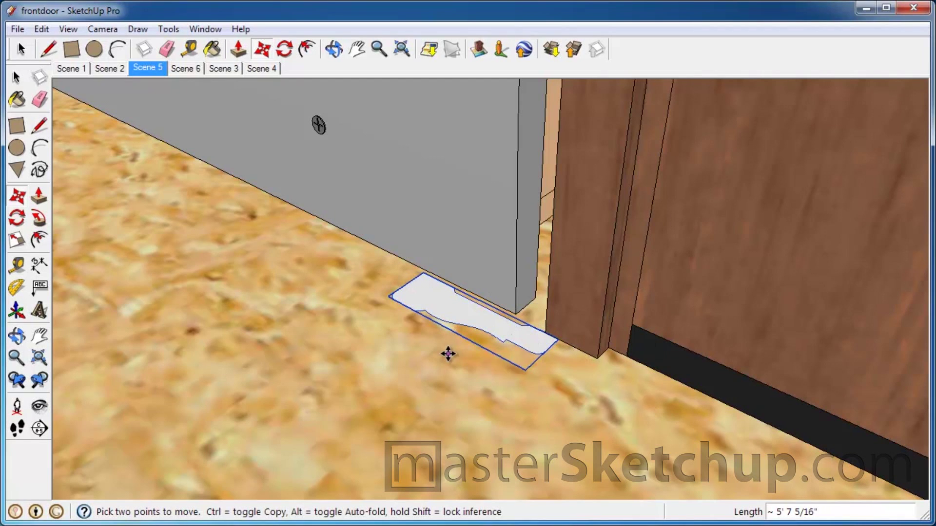
Place a vertical guide on the hinge-side door jamb face, 1/4" from its inner edge
{"action": "left_click", "coordinate": [17, 267]}
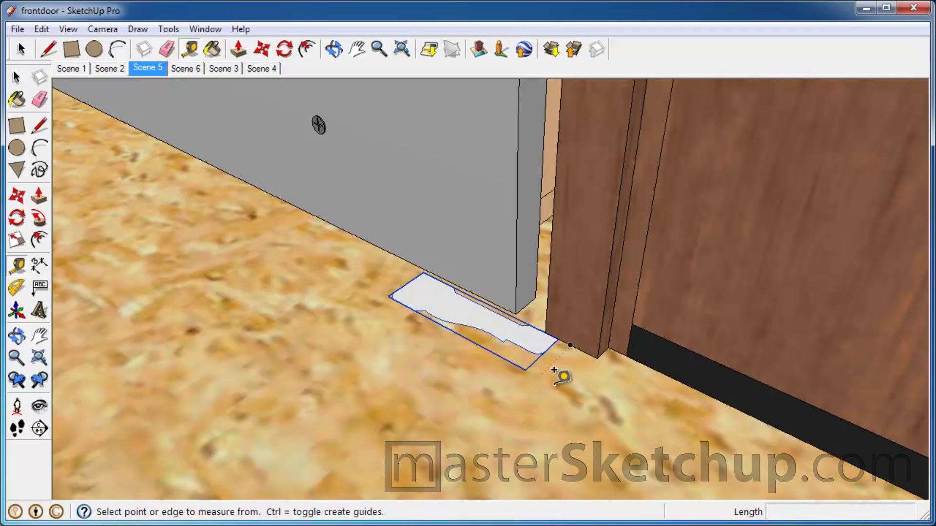
{"action": "left_click", "coordinate": [601, 295]}
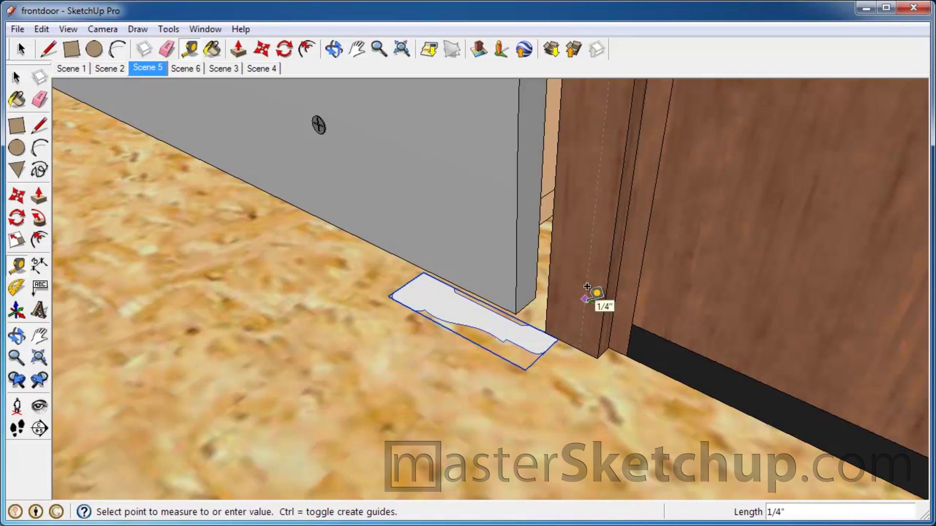
{"action": "left_click", "coordinate": [587, 288]}
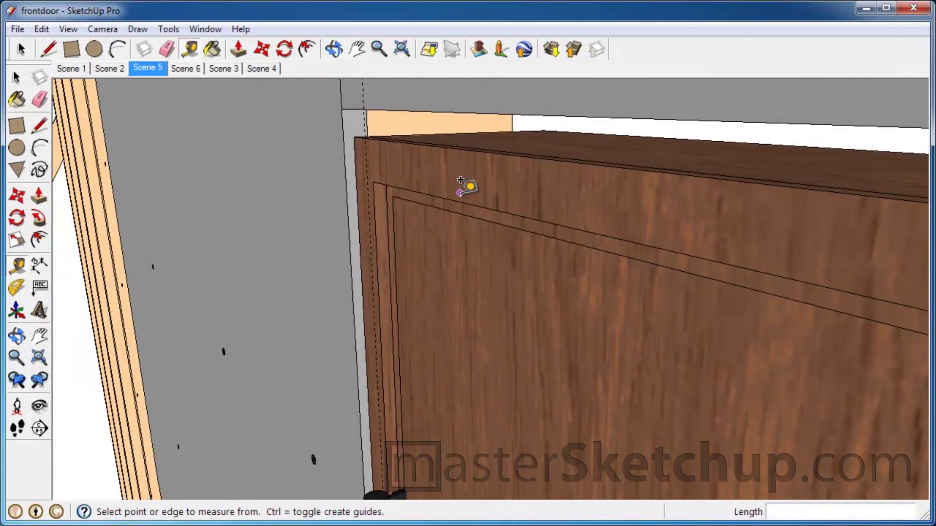
Place guides 1/4" from the inner edge on the head jamb and on the opposite side jamb
{"action": "left_click", "coordinate": [458, 201]}
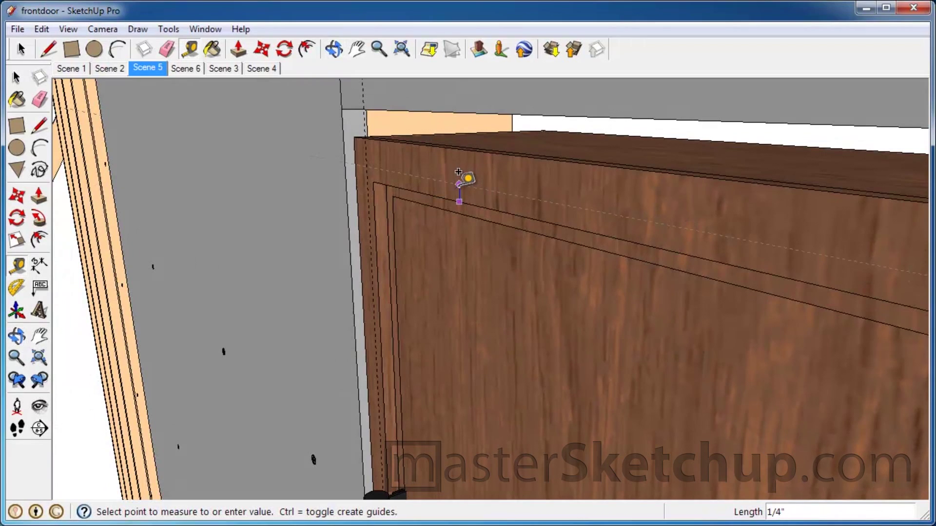
{"action": "left_click", "coordinate": [359, 157]}
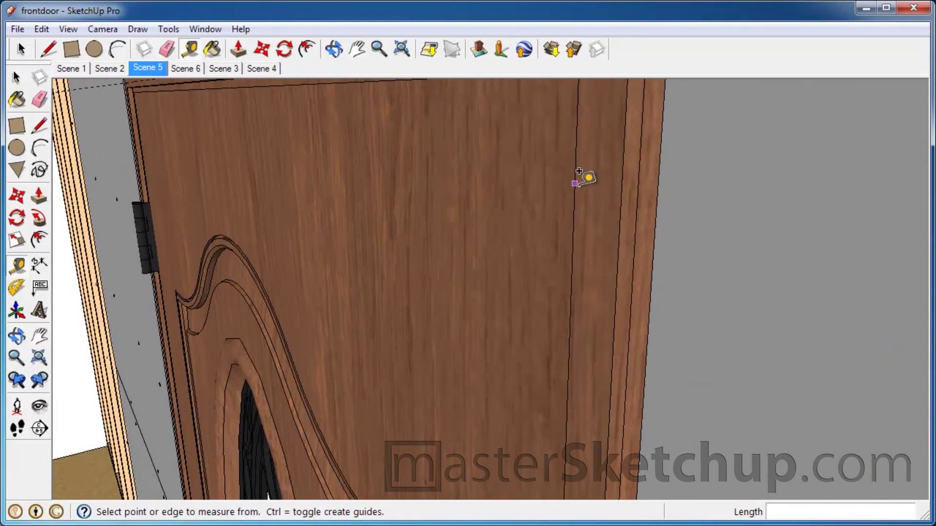
{"action": "left_click", "coordinate": [578, 171]}
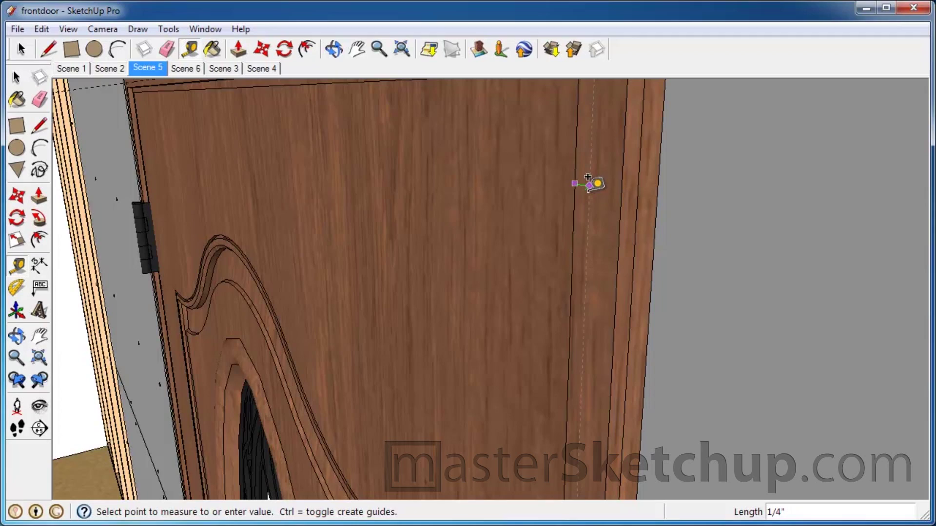
{"action": "left_click", "coordinate": [592, 184]}
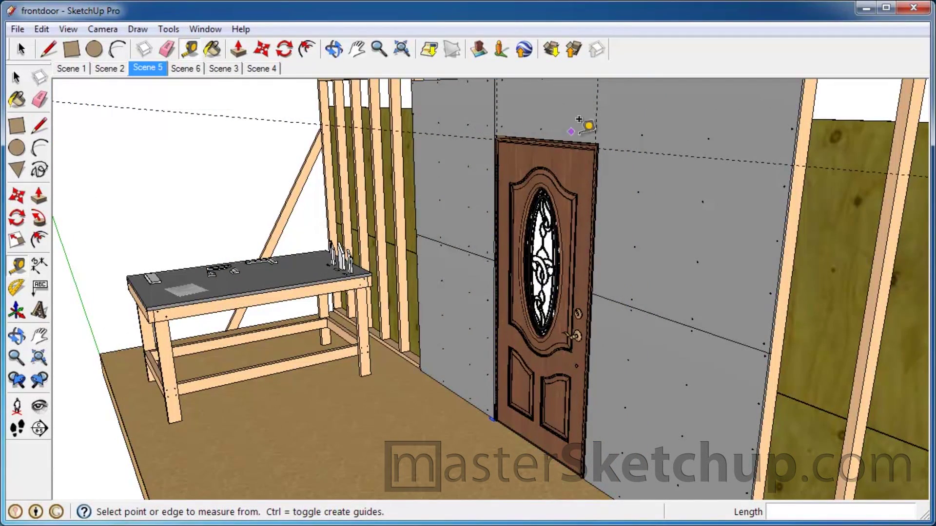
Move the copied casing profile by its back corner along the jamb's foot to the end of the vertical guide
{"action": "left_click", "coordinate": [16, 77]}
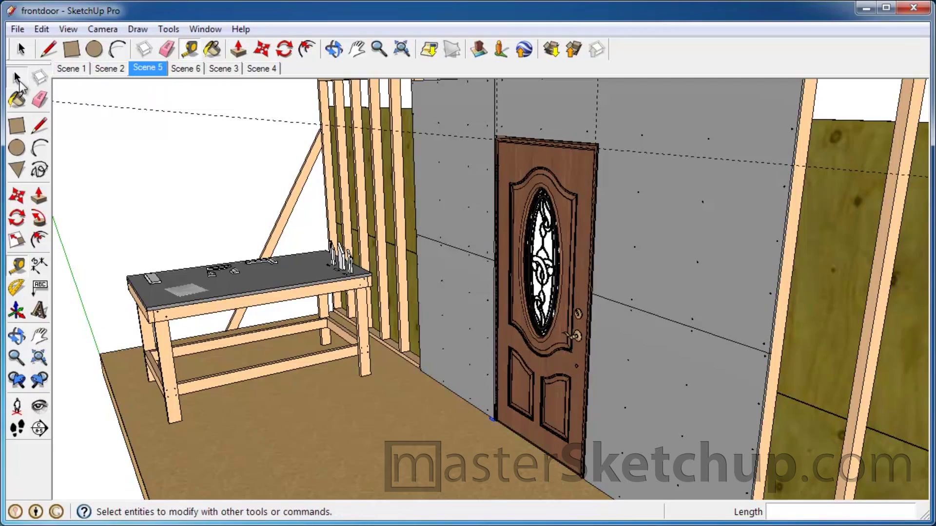
{"action": "scroll", "coordinate": [490, 425], "scroll_direction": "up", "scroll_amount": 10}
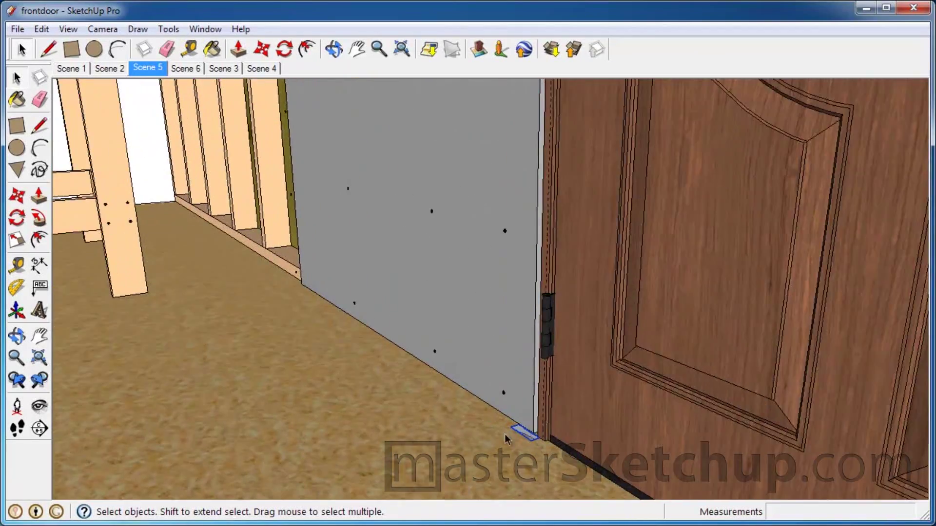
{"action": "middle_click_drag", "start_coordinate": [540, 431], "coordinate": [549, 456]}
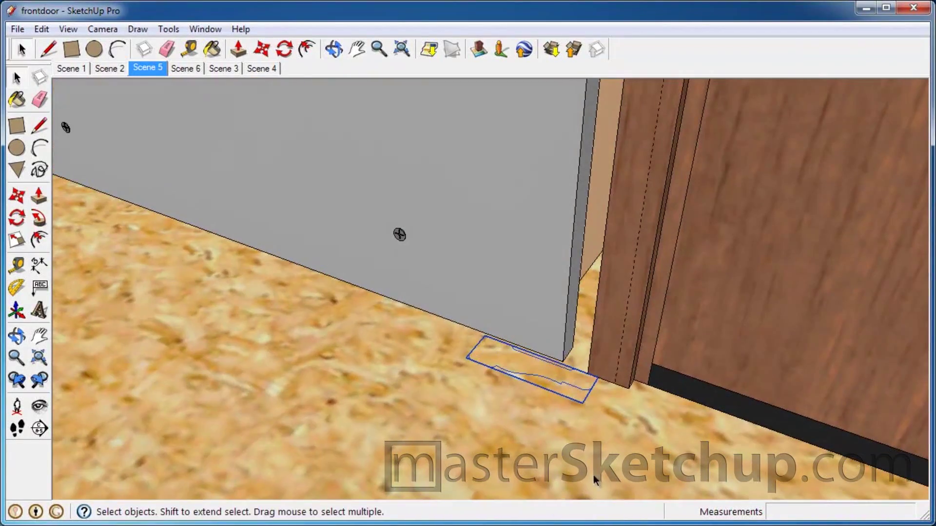
{"action": "scroll", "coordinate": [600, 383], "scroll_direction": "up", "scroll_amount": 5}
{"action": "middle_click_drag", "start_coordinate": [600, 383], "coordinate": [555, 368]}
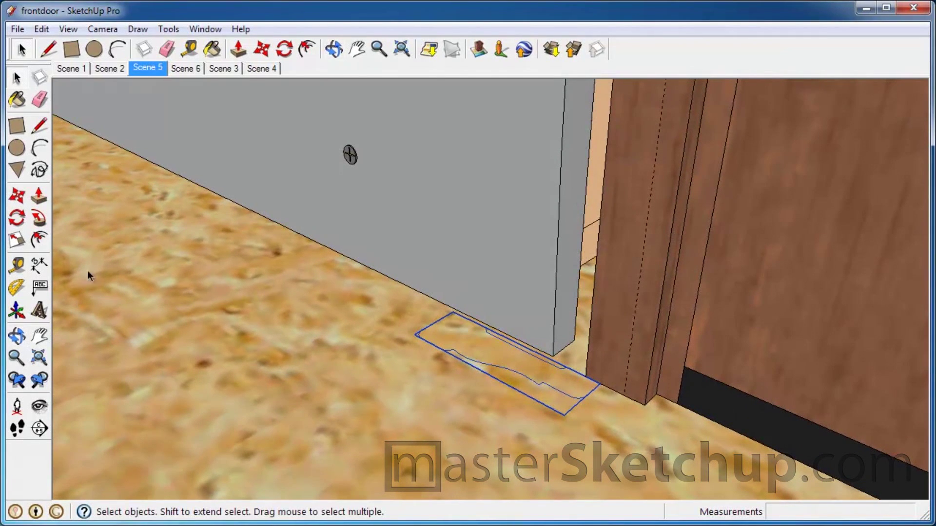
{"action": "left_click", "coordinate": [18, 197]}
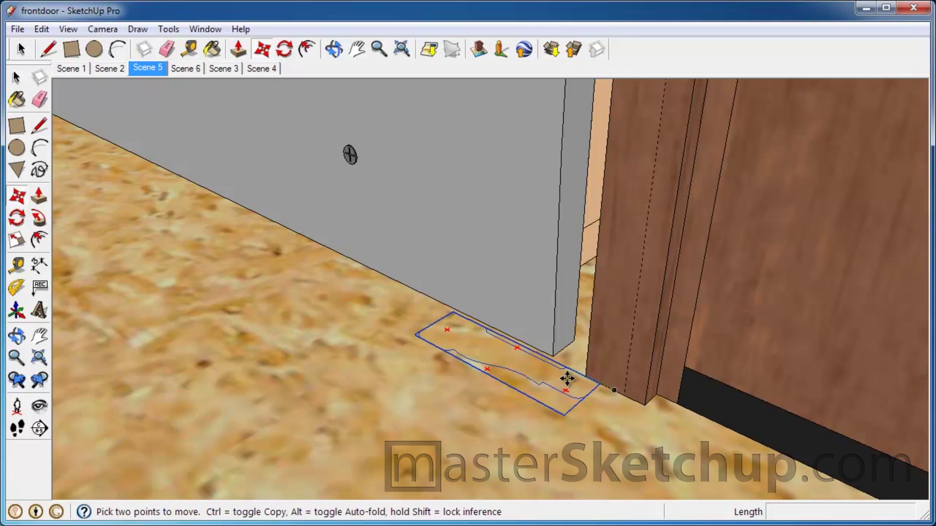
{"action": "scroll", "coordinate": [599, 382], "scroll_direction": "up", "scroll_amount": 4}
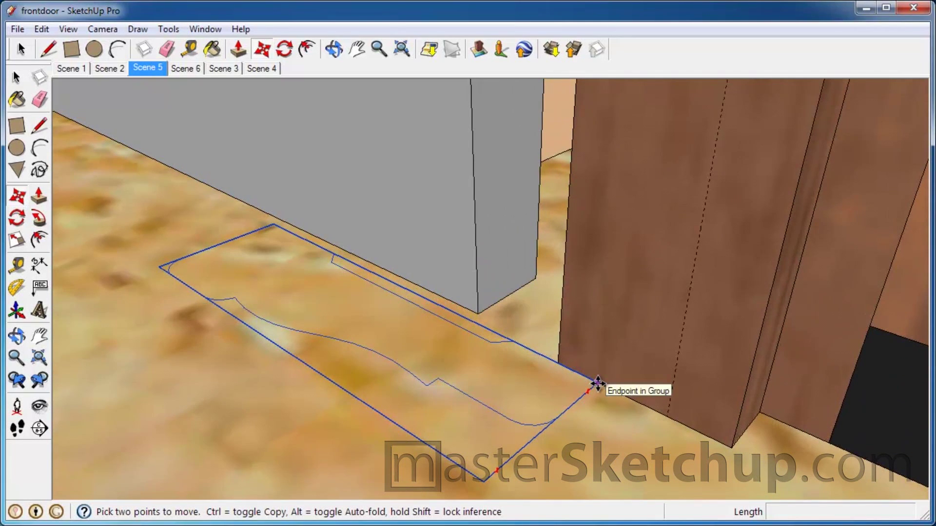
{"action": "left_click", "coordinate": [597, 383]}
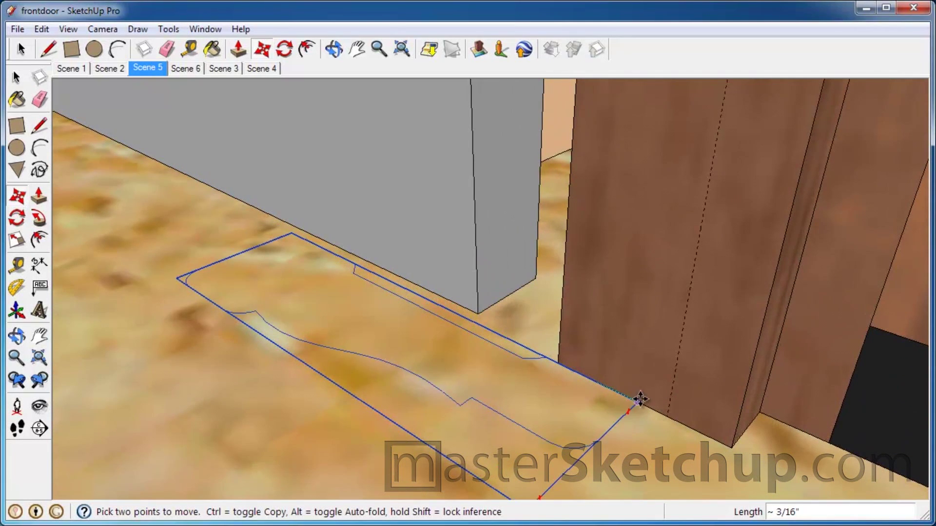
{"action": "left_click", "coordinate": [667, 415]}
{"action": "middle_click_drag", "start_coordinate": [655, 449], "coordinate": [574, 401]}
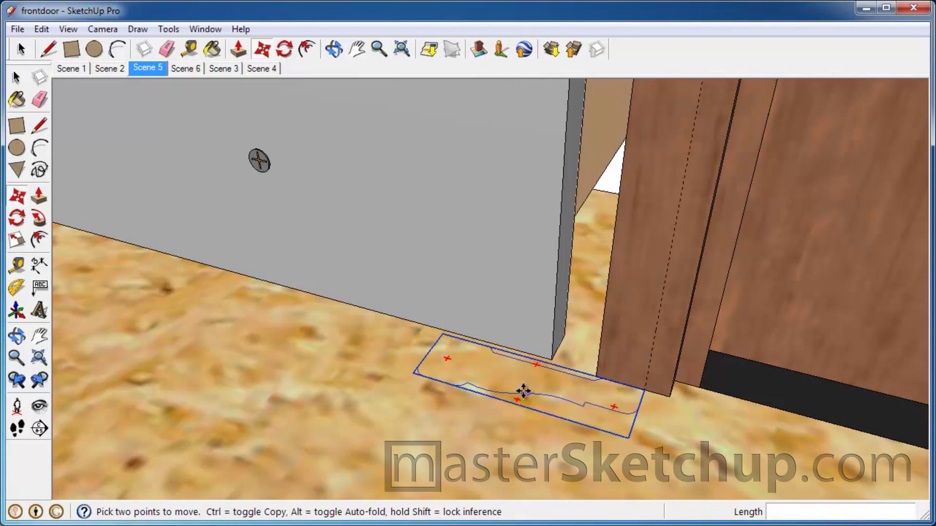
Open the copied casing profile group at the door jamb's foot for editing and select its face
{"action": "scroll", "coordinate": [478, 382], "scroll_direction": "down", "scroll_amount": 3}
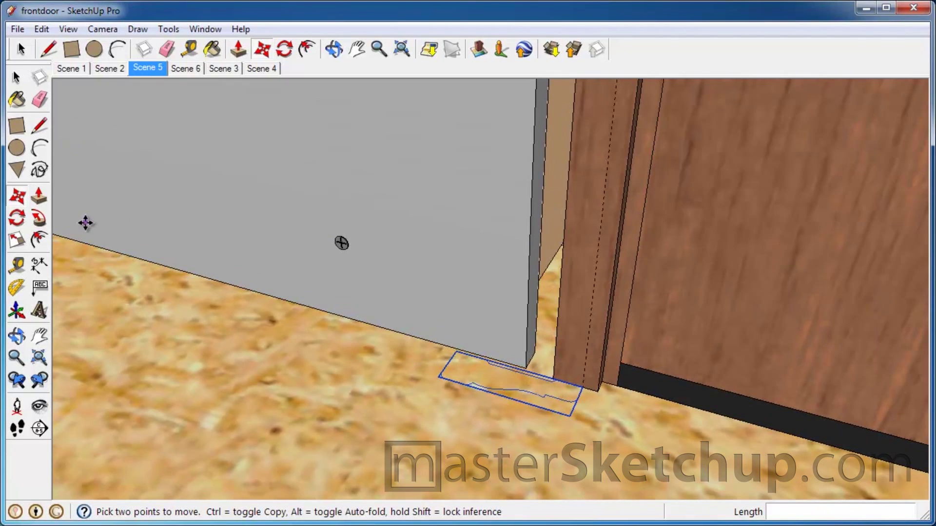
{"action": "left_click", "coordinate": [16, 77]}
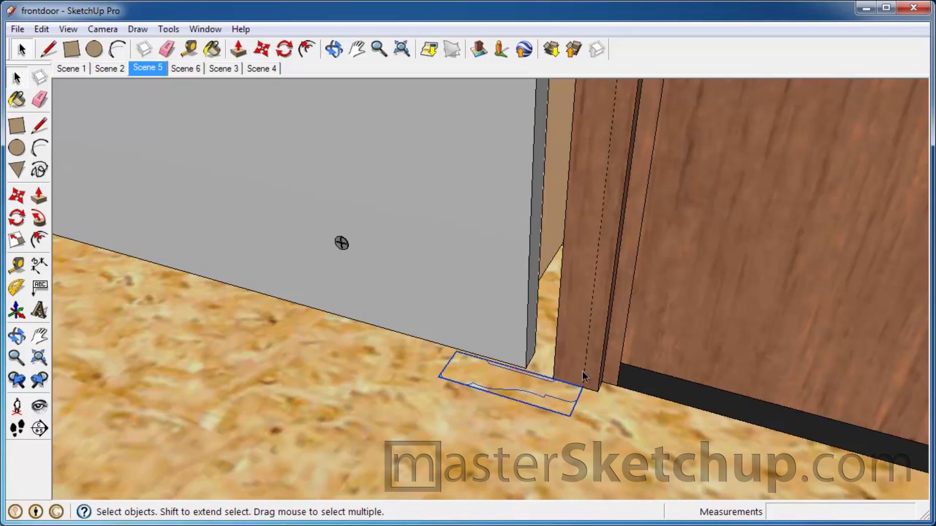
{"action": "middle_click_drag", "start_coordinate": [573, 398], "coordinate": [604, 373]}
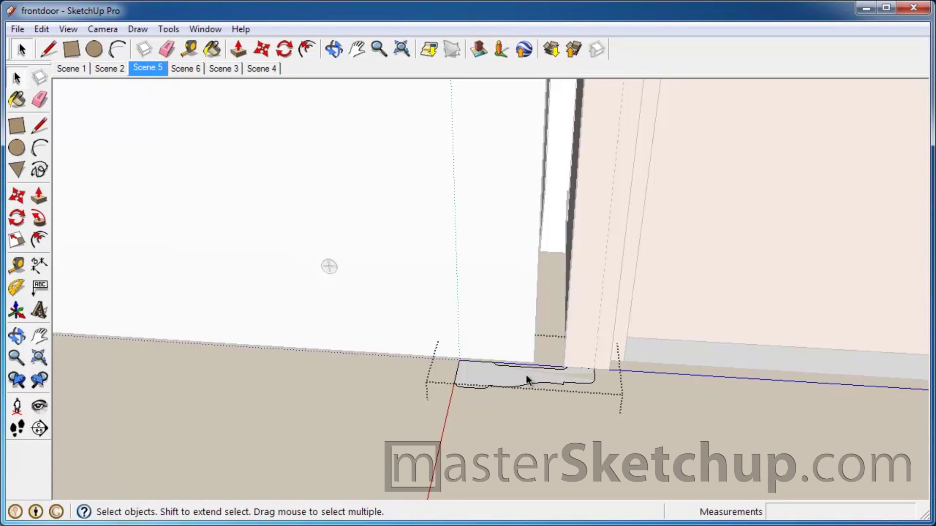
{"action": "left_click", "coordinate": [526, 377]}
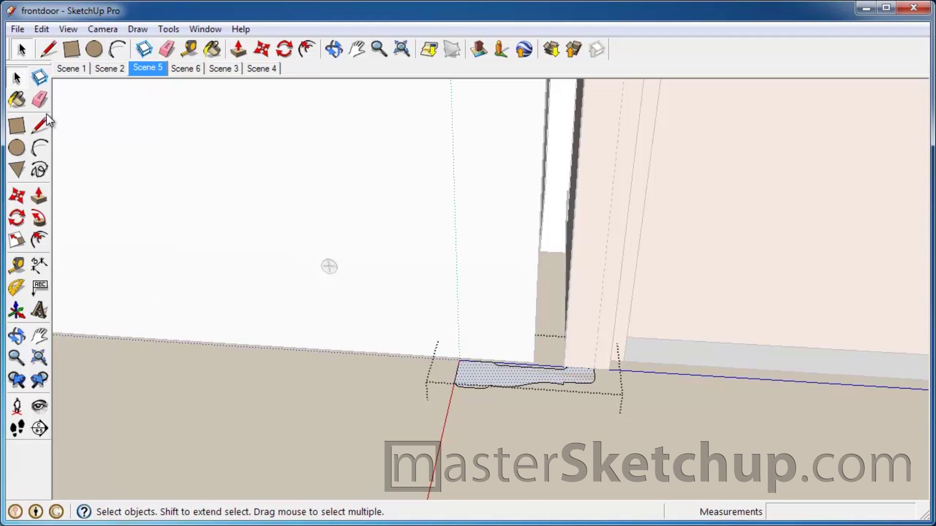
Draw a line from the profile's back corner up the hinge-side jamb guide to its intersection with the head guide, about 6' 8 1/2" long
{"action": "left_click", "coordinate": [39, 126]}
{"action": "scroll", "coordinate": [648, 351], "scroll_direction": "up", "scroll_amount": 4}
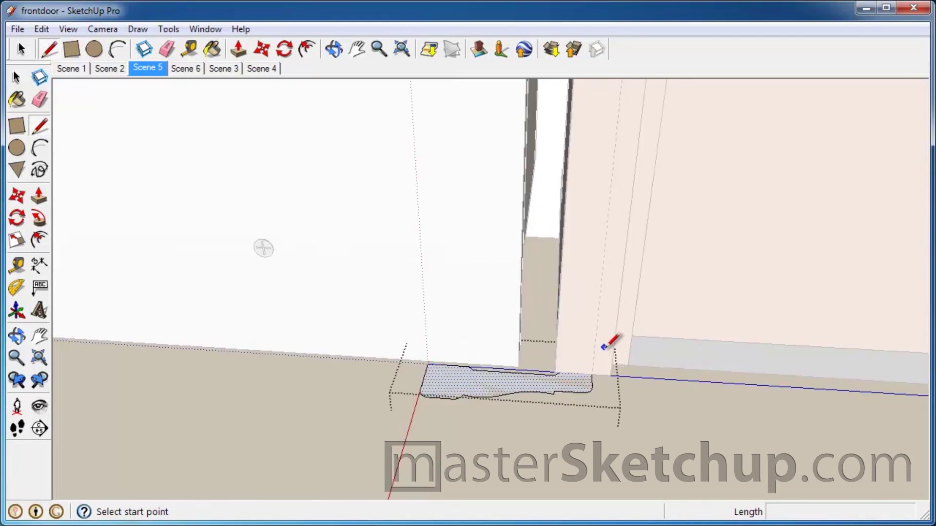
{"action": "left_click", "coordinate": [578, 397]}
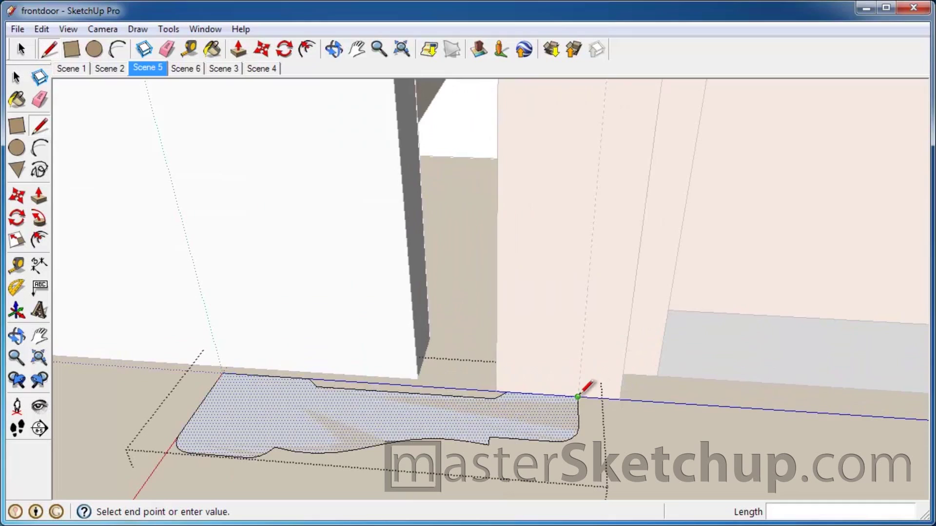
{"action": "scroll", "coordinate": [560, 400], "scroll_direction": "up", "scroll_amount": 5}
{"action": "scroll", "coordinate": [547, 417], "scroll_direction": "down", "scroll_amount": 8}
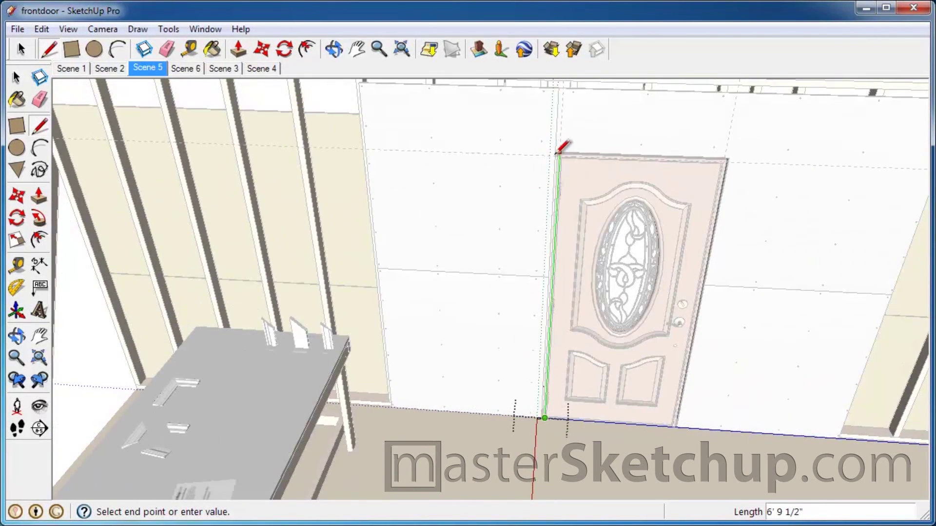
{"action": "scroll", "coordinate": [544, 139], "scroll_direction": "up", "scroll_amount": 6}
{"action": "scroll", "coordinate": [557, 147], "scroll_direction": "up", "scroll_amount": 2}
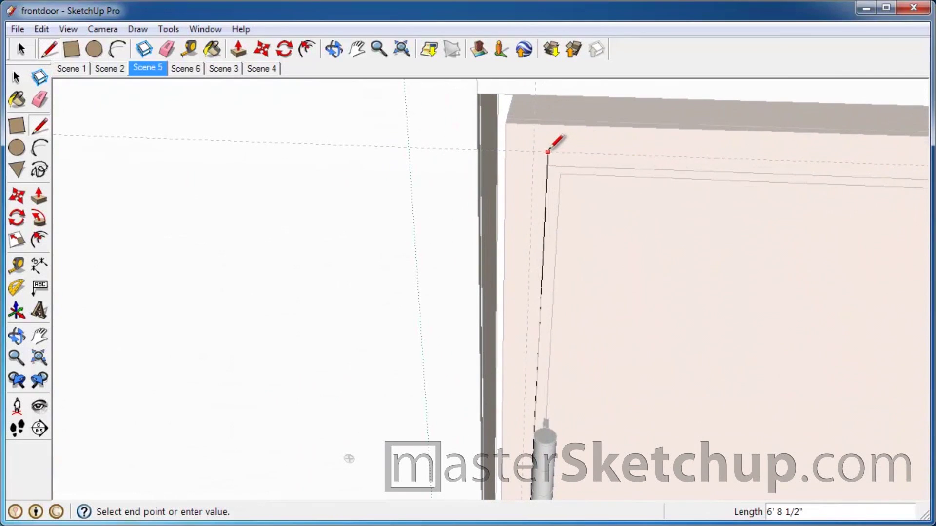
{"action": "left_click", "coordinate": [536, 149]}
Continue the line along the head jamb guide to the opposite jamb's guide, about 3' 1" long
{"action": "scroll", "coordinate": [444, 163], "scroll_direction": "down", "scroll_amount": 7}
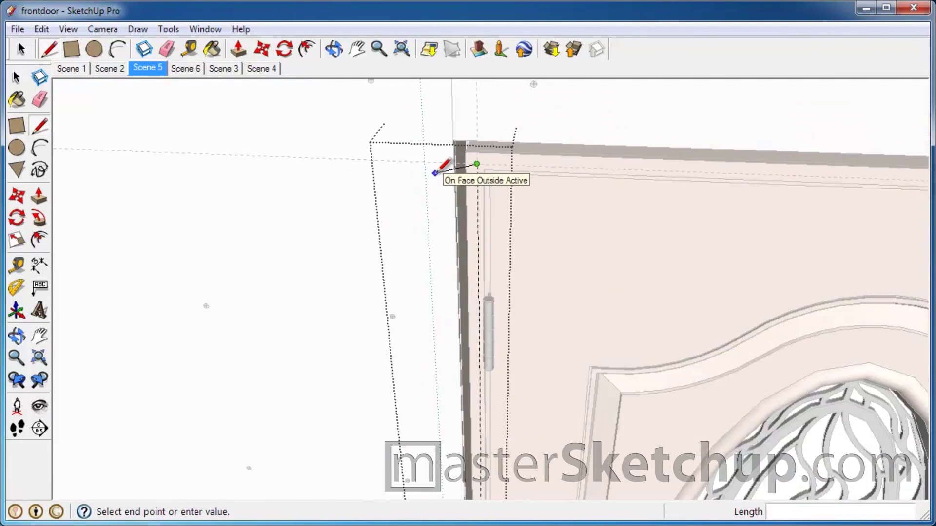
{"action": "scroll", "coordinate": [852, 182], "scroll_direction": "up", "scroll_amount": 5}
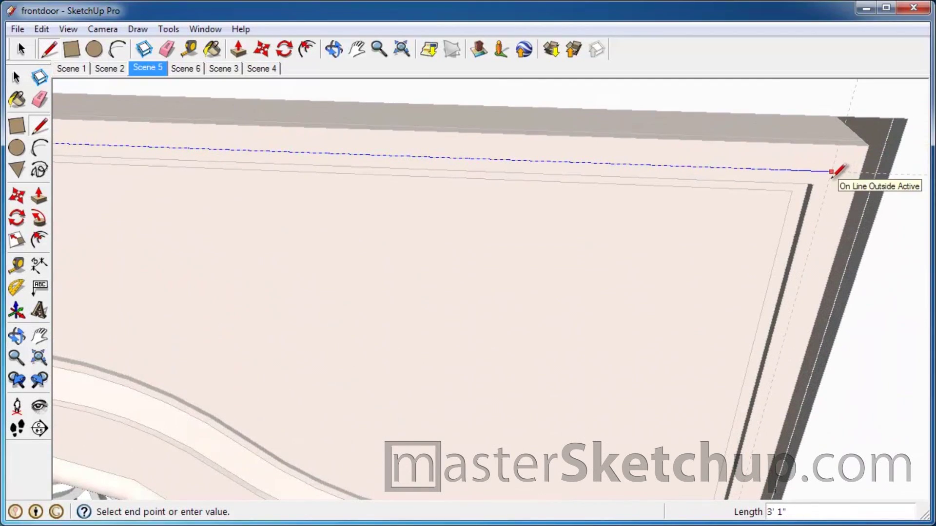
{"action": "left_click", "coordinate": [838, 171]}
Continue the line 6' 8 1/2" down the opposite jamb's guide to the floor and end it there
{"action": "scroll", "coordinate": [839, 119], "scroll_direction": "down", "scroll_amount": 4}
{"action": "scroll", "coordinate": [835, 117], "scroll_direction": "down", "scroll_amount": 4}
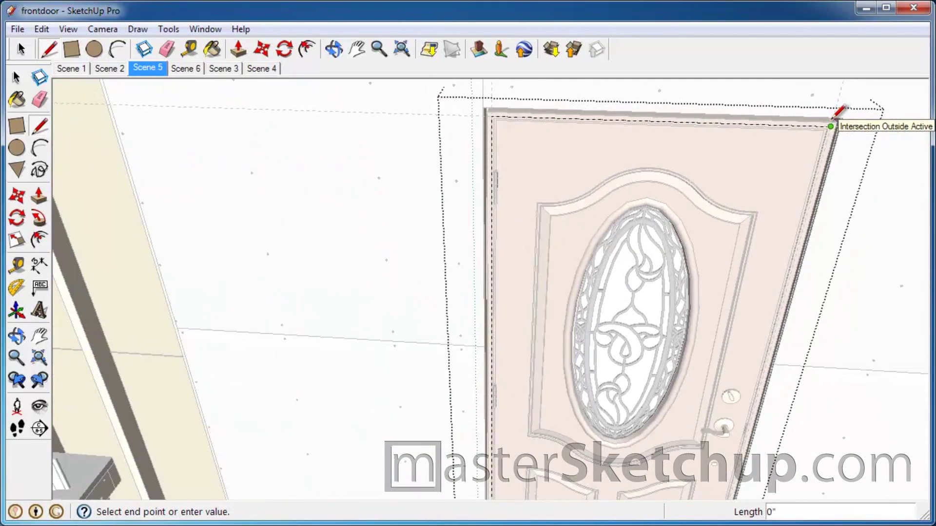
{"action": "scroll", "coordinate": [759, 435], "scroll_direction": "up", "scroll_amount": 4}
{"action": "scroll", "coordinate": [753, 438], "scroll_direction": "up", "scroll_amount": 5}
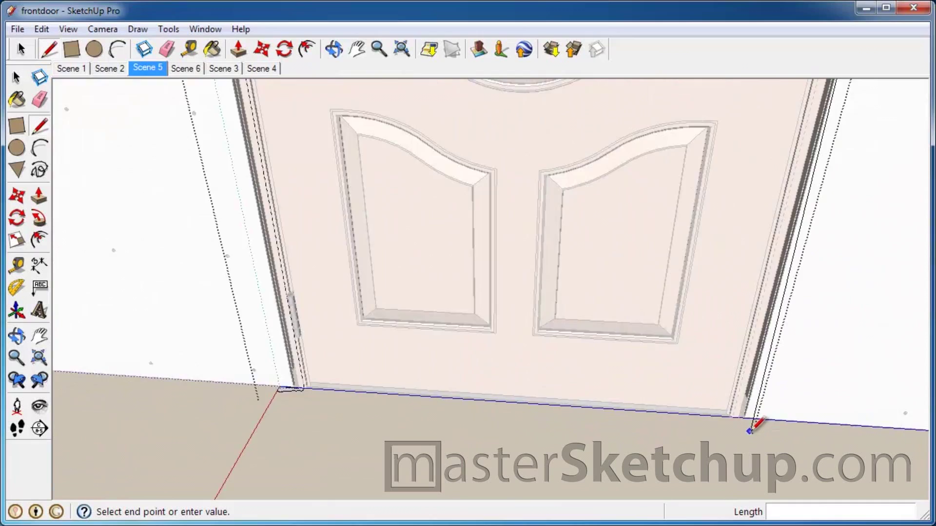
{"action": "mouse_move", "coordinate": [721, 390]}
{"action": "middle_mouse_down"}
{"action": "mouse_move", "coordinate": [702, 418]}
{"action": "mouse_move", "coordinate": [514, 286]}
{"action": "middle_mouse_up"}
{"action": "mouse_move", "coordinate": [594, 346]}
{"action": "middle_mouse_down"}
{"action": "mouse_move", "coordinate": [556, 397]}
{"action": "mouse_move", "coordinate": [497, 433]}
{"action": "mouse_move", "coordinate": [784, 462]}
{"action": "mouse_move", "coordinate": [617, 381]}
{"action": "mouse_move", "coordinate": [585, 389]}
{"action": "mouse_move", "coordinate": [543, 314]}
{"action": "mouse_move", "coordinate": [522, 307]}
{"action": "mouse_move", "coordinate": [539, 344]}
{"action": "middle_mouse_up"}
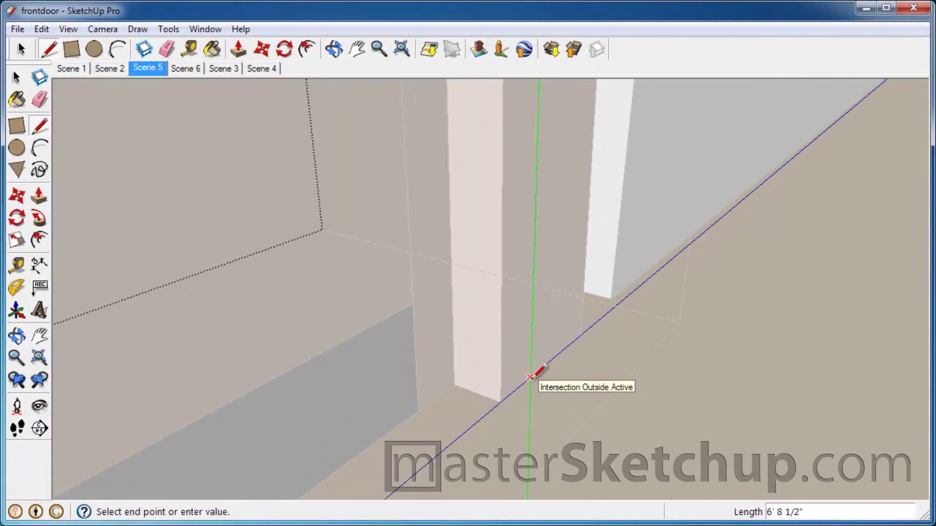
{"action": "left_click", "coordinate": [530, 377]}
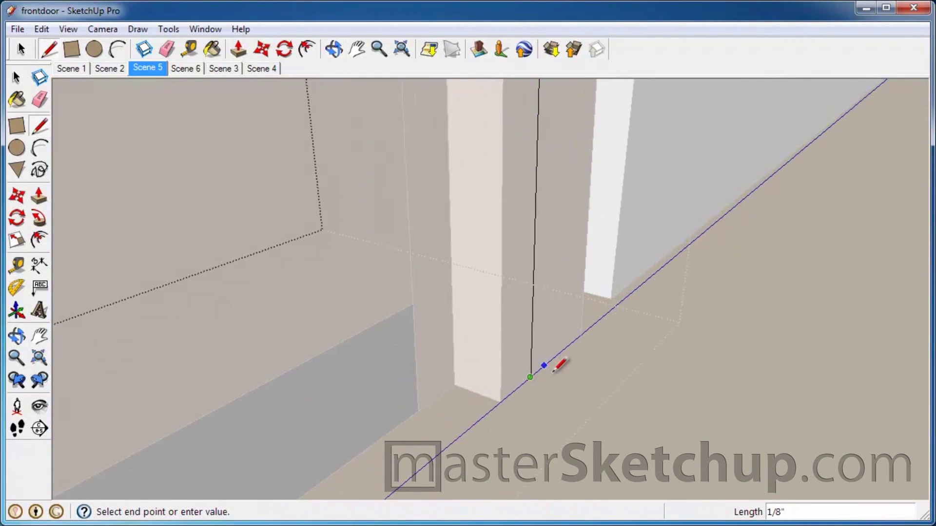
{"action": "mouse_move", "coordinate": [736, 405]}
{"action": "middle_mouse_down"}
{"action": "mouse_move", "coordinate": [527, 415]}
{"action": "mouse_move", "coordinate": [518, 382]}
{"action": "mouse_move", "coordinate": [673, 449]}
{"action": "middle_mouse_up"}
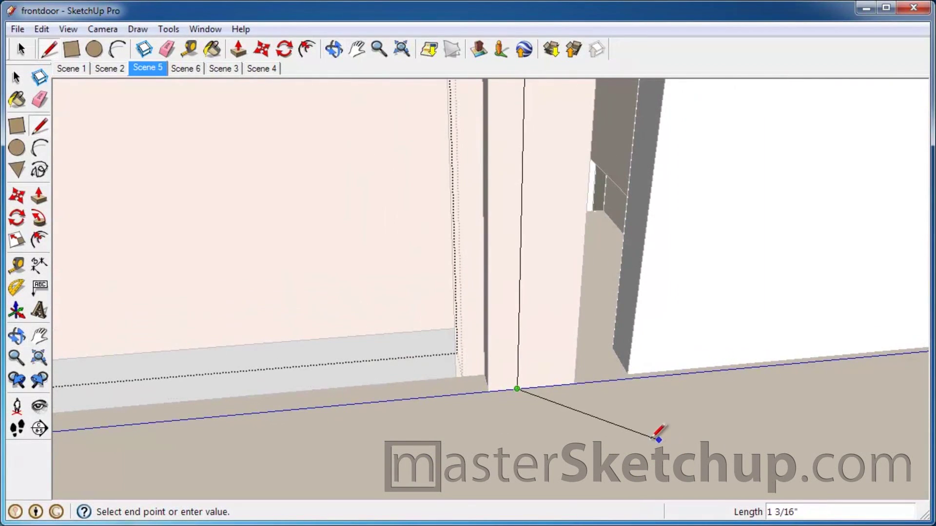
{"action": "key", "text": "Escape"}
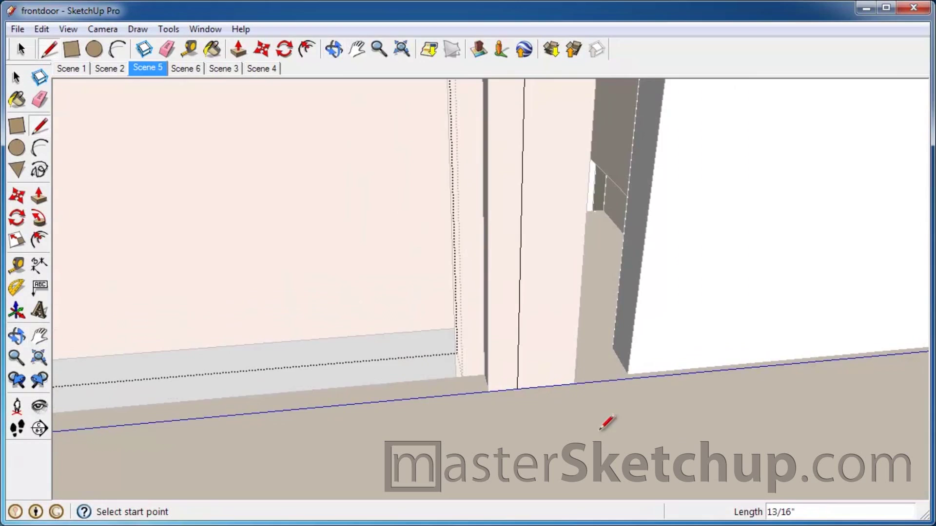
Select the three path lines around the door: hinge-side, head and opposite side
{"action": "scroll", "coordinate": [775, 409], "scroll_direction": "down", "scroll_amount": 8}
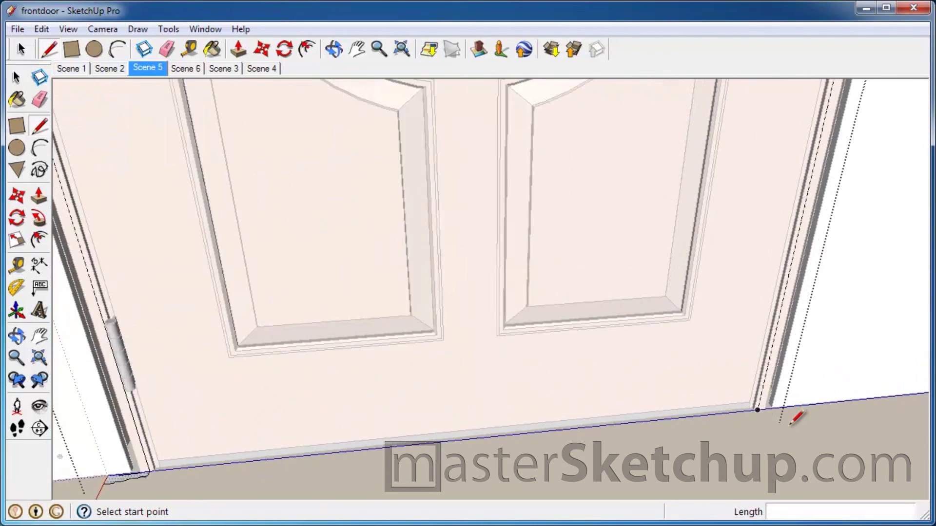
{"action": "scroll", "coordinate": [792, 422], "scroll_direction": "down", "scroll_amount": 6}
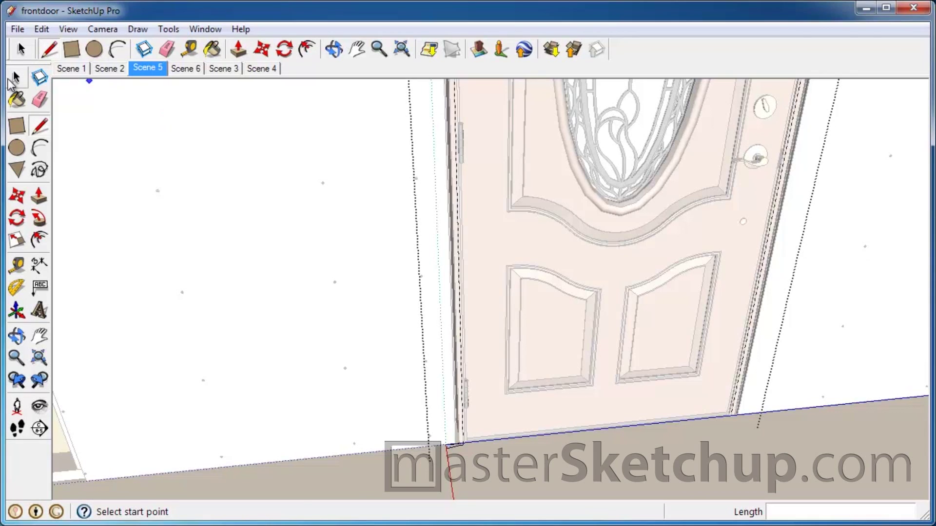
{"action": "left_click", "coordinate": [15, 78]}
{"action": "scroll", "coordinate": [442, 360], "scroll_direction": "up", "scroll_amount": 1}
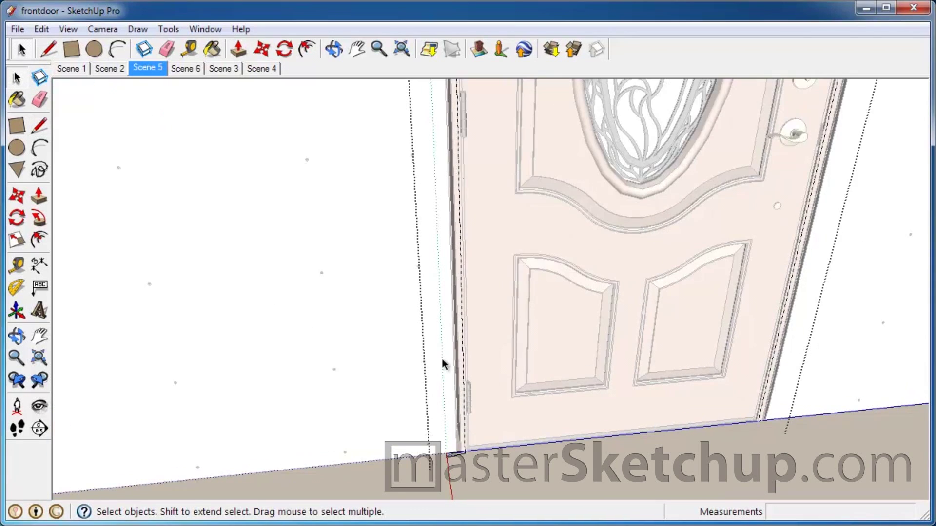
{"action": "scroll", "coordinate": [481, 454], "scroll_direction": "down", "scroll_amount": 5}
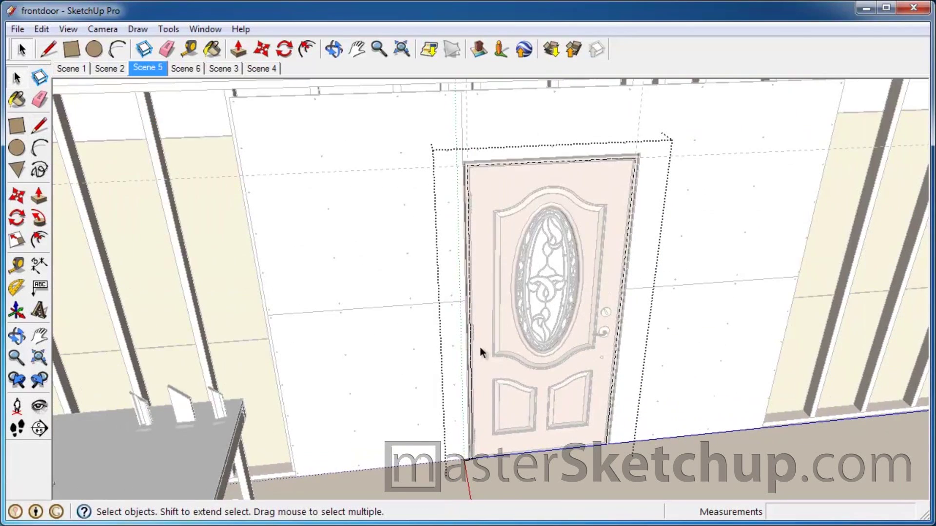
{"action": "left_click", "coordinate": [471, 326]}
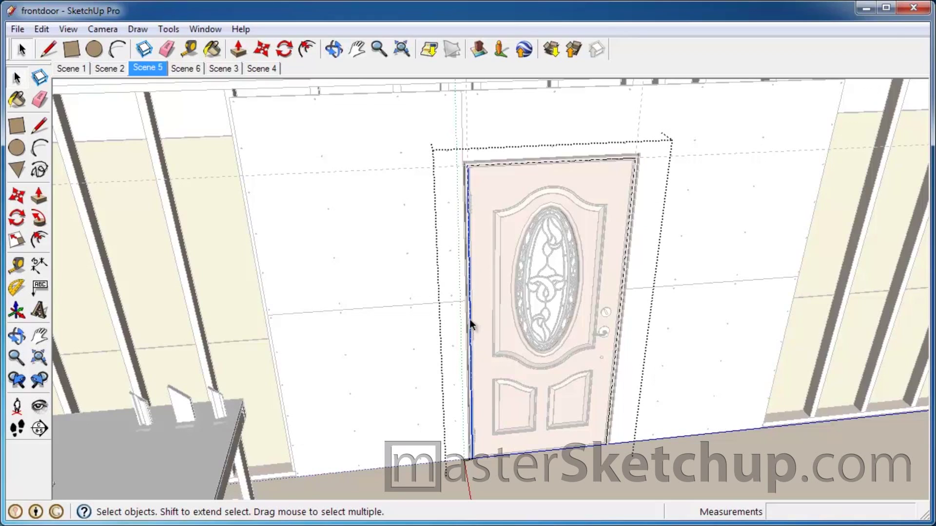
{"action": "left_click", "coordinate": [550, 163]}
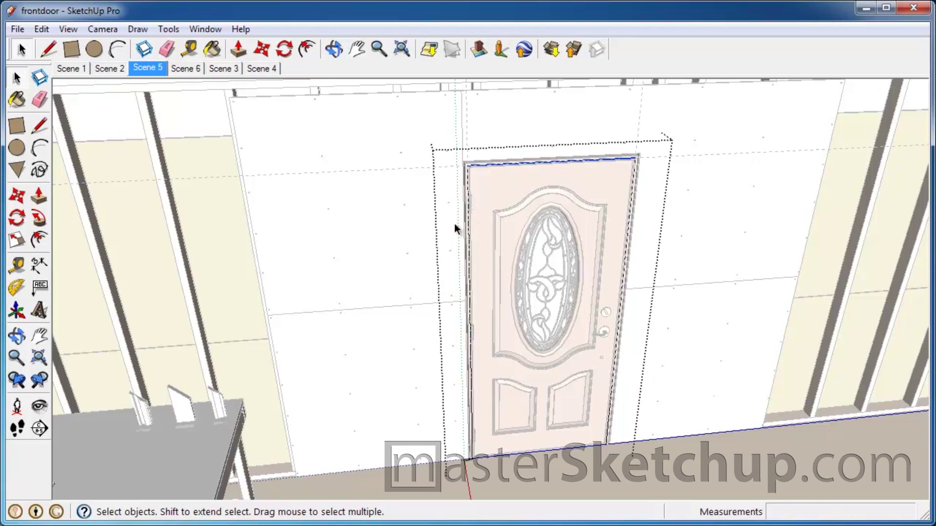
{"action": "left_click", "coordinate": [470, 223]}
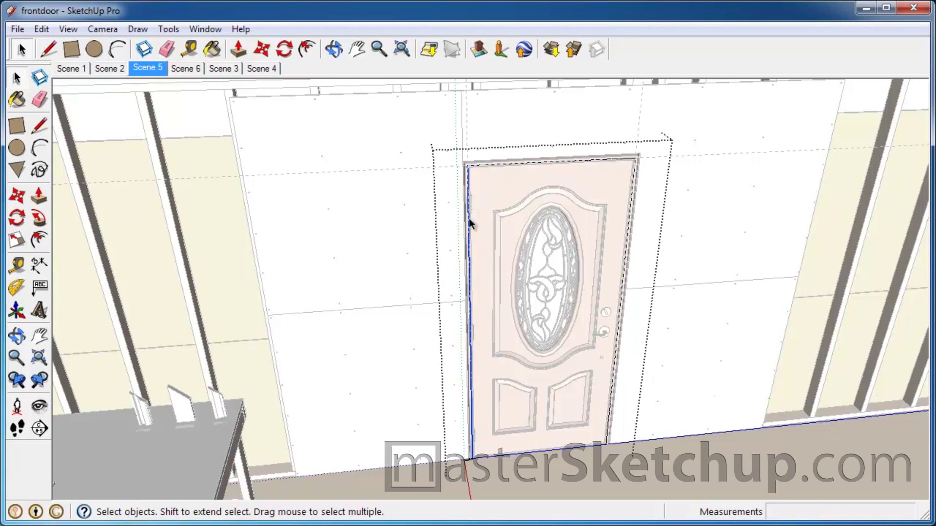
{"action": "left_click", "coordinate": [526, 165], "text": "shift"}
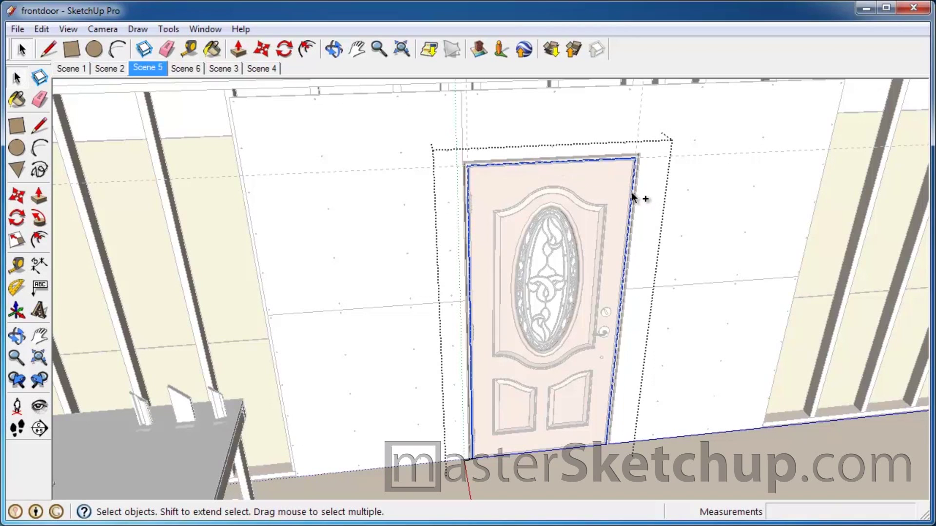
Extrude the casing profile face along the selected door path with Follow Me
{"action": "scroll", "coordinate": [461, 480], "scroll_direction": "up", "scroll_amount": 8}
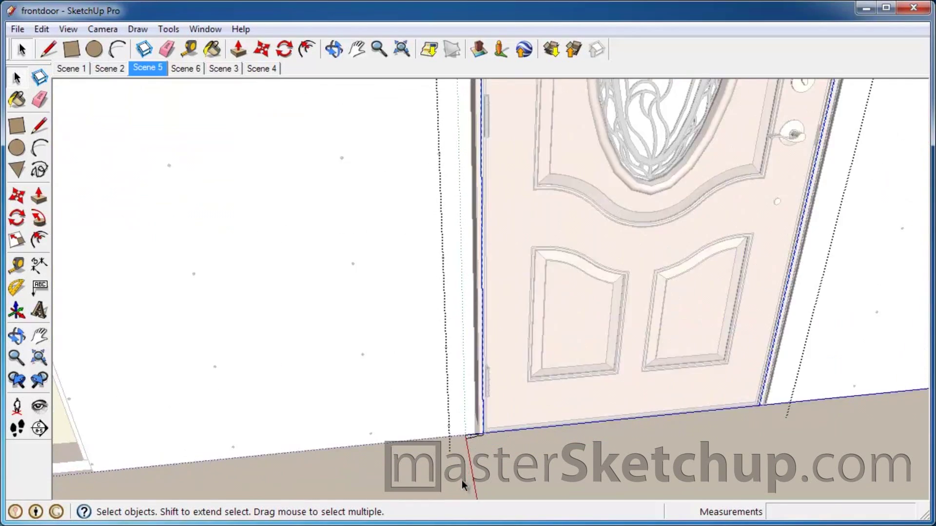
{"action": "scroll", "coordinate": [498, 379], "scroll_direction": "up", "scroll_amount": 3}
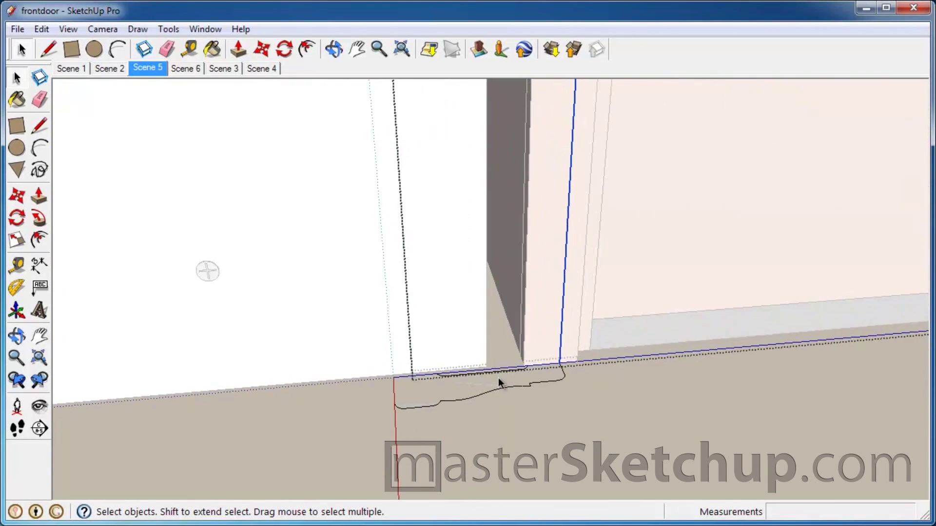
{"action": "left_click", "coordinate": [37, 222]}
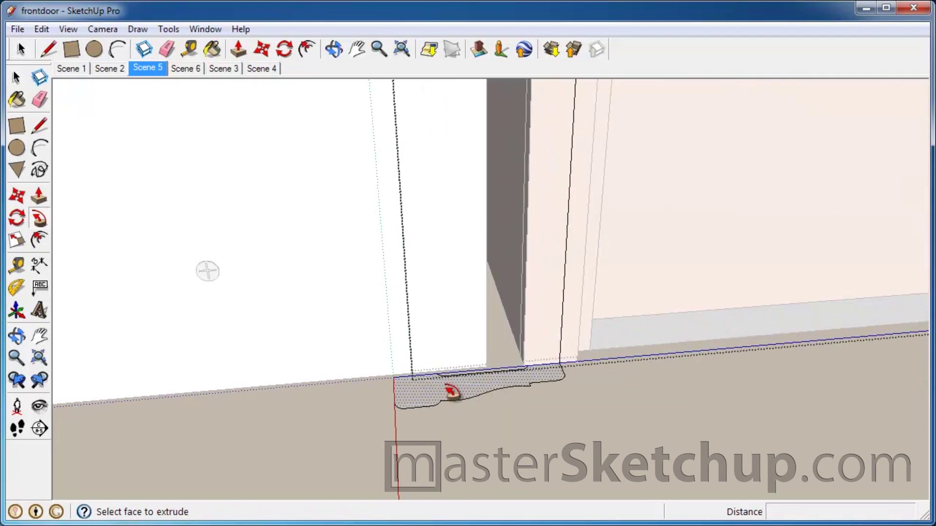
{"action": "left_click", "coordinate": [480, 395]}
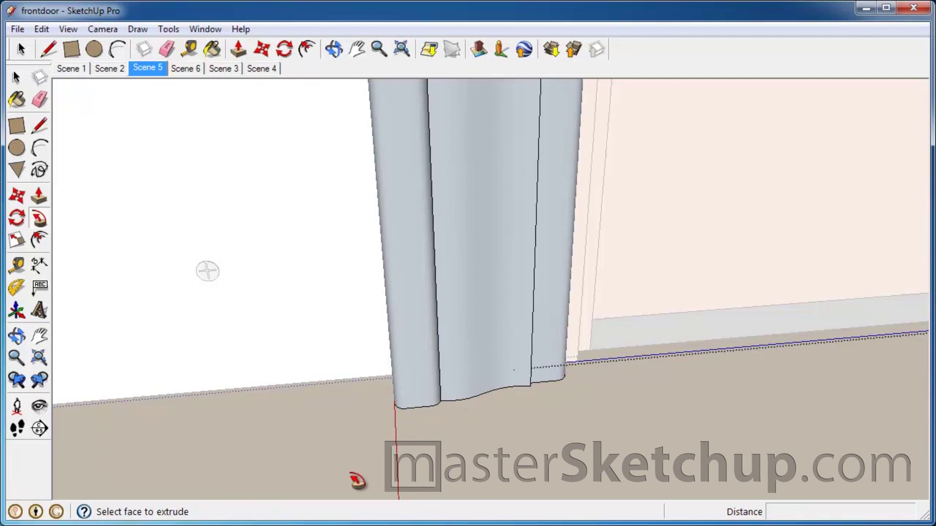
Select all connected geometry of the extruded door casing and reverse its faces so the white front sides point outward
{"action": "scroll", "coordinate": [353, 480], "scroll_direction": "up", "scroll_amount": 5}
{"action": "scroll", "coordinate": [353, 480], "scroll_direction": "down", "scroll_amount": 10}
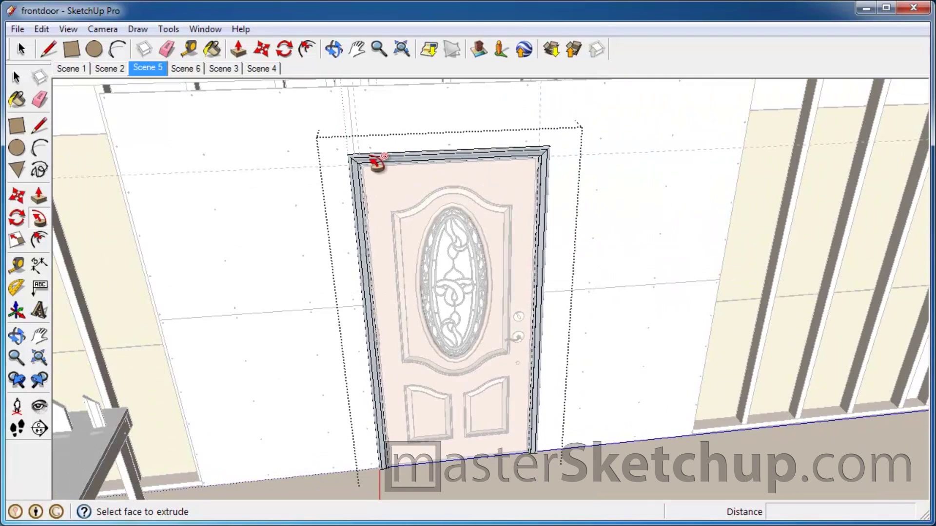
{"action": "scroll", "coordinate": [363, 295], "scroll_direction": "up", "scroll_amount": 5}
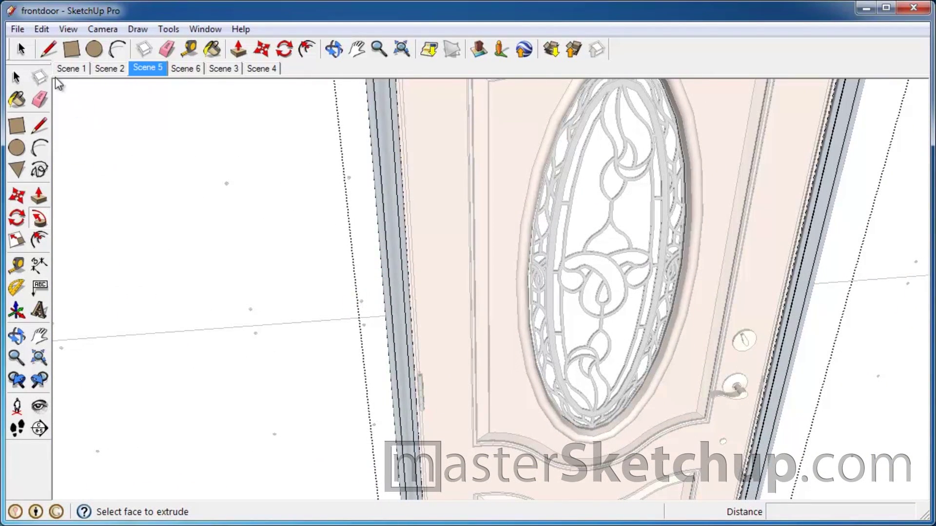
{"action": "left_click", "coordinate": [22, 79]}
{"action": "scroll", "coordinate": [413, 139], "scroll_direction": "down", "scroll_amount": 3}
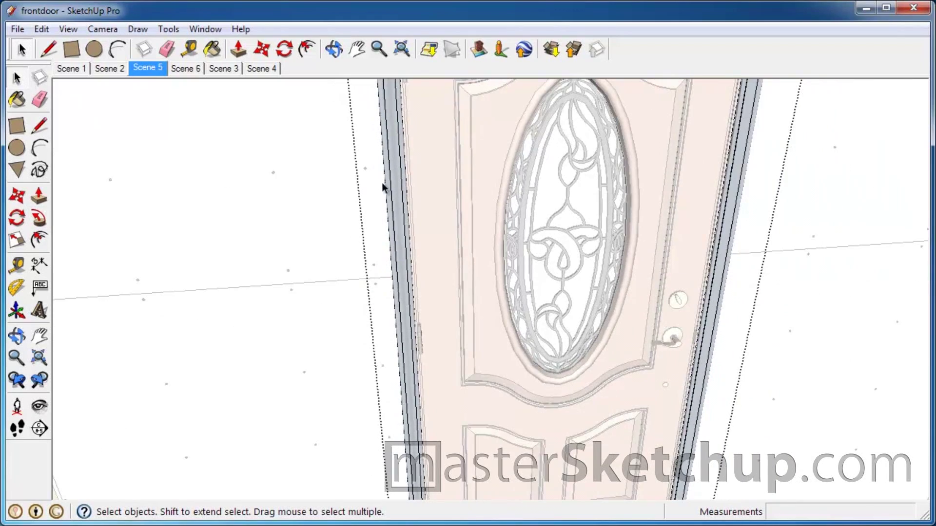
{"action": "scroll", "coordinate": [378, 236], "scroll_direction": "up", "scroll_amount": 6}
{"action": "scroll", "coordinate": [441, 129], "scroll_direction": "up", "scroll_amount": 2}
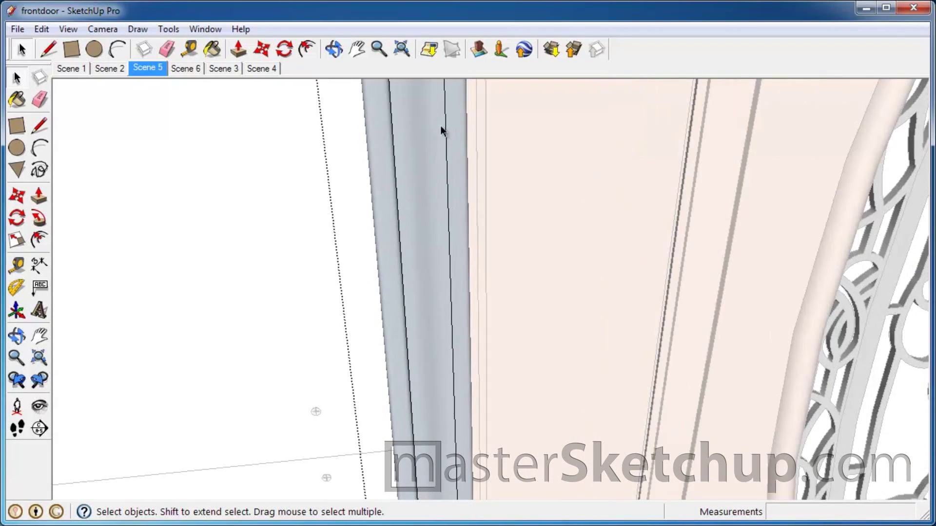
{"action": "scroll", "coordinate": [416, 446], "scroll_direction": "down", "scroll_amount": 3}
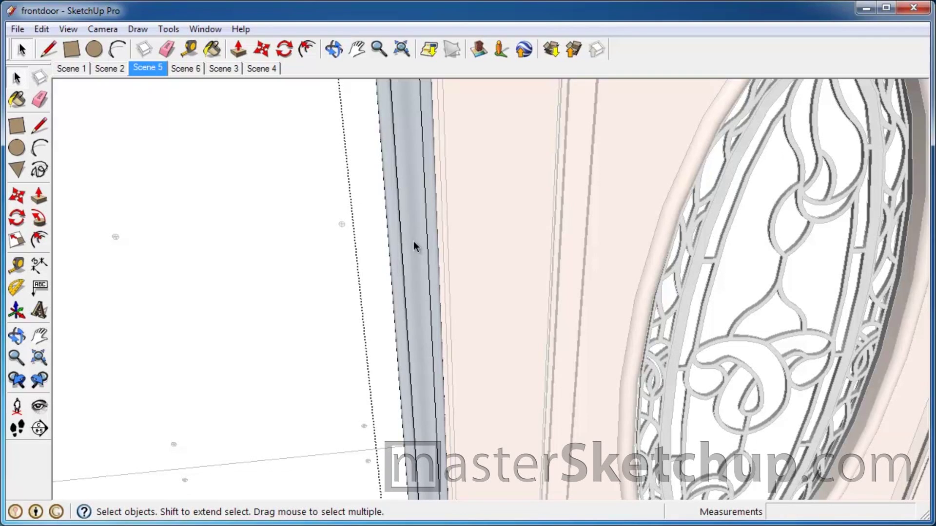
{"action": "triple_click", "coordinate": [414, 241]}
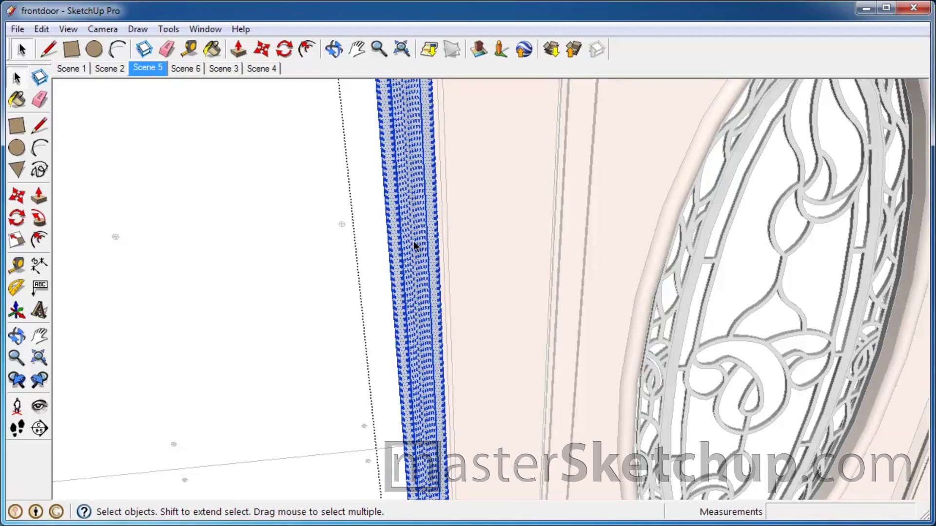
{"action": "right_click", "coordinate": [414, 241]}
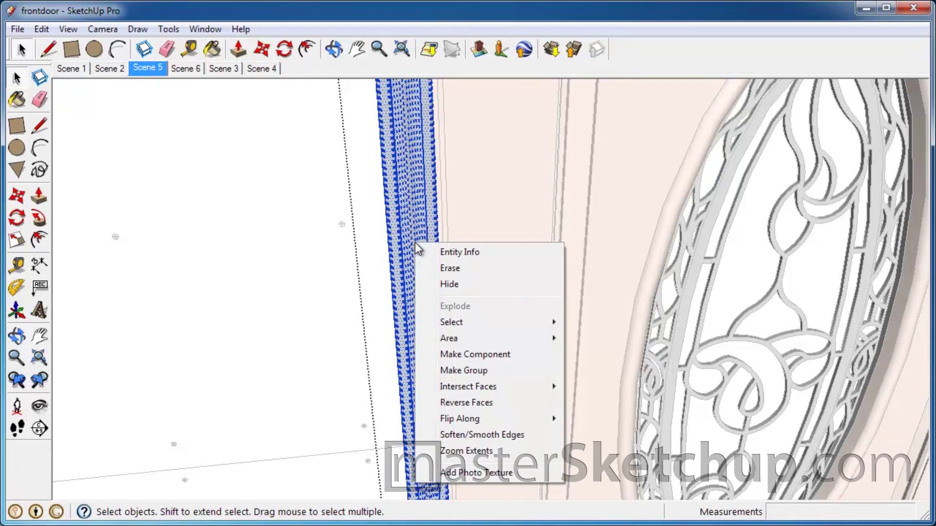
{"action": "left_click", "coordinate": [466, 402]}
{"action": "key", "text": "Escape"}
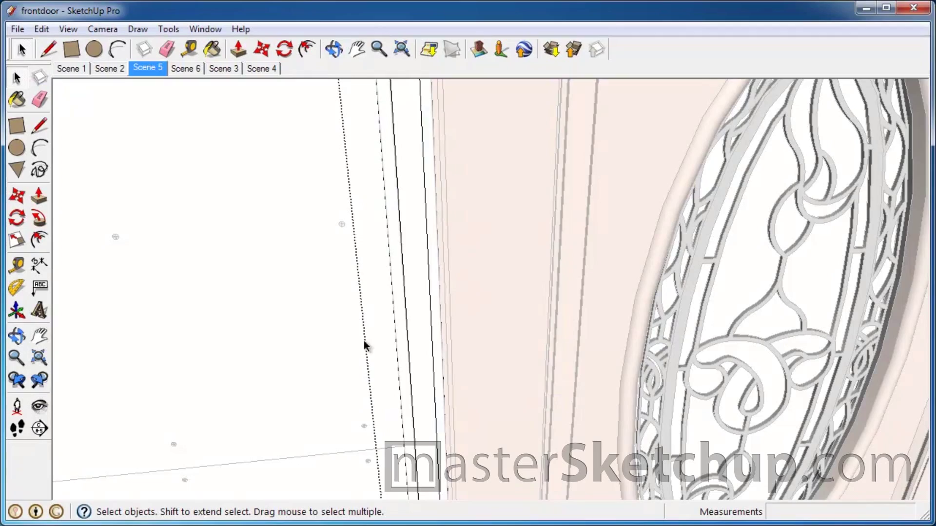
Finish editing the casing and return to the whole model of the wall and door
{"action": "scroll", "coordinate": [412, 460], "scroll_direction": "down", "scroll_amount": 5}
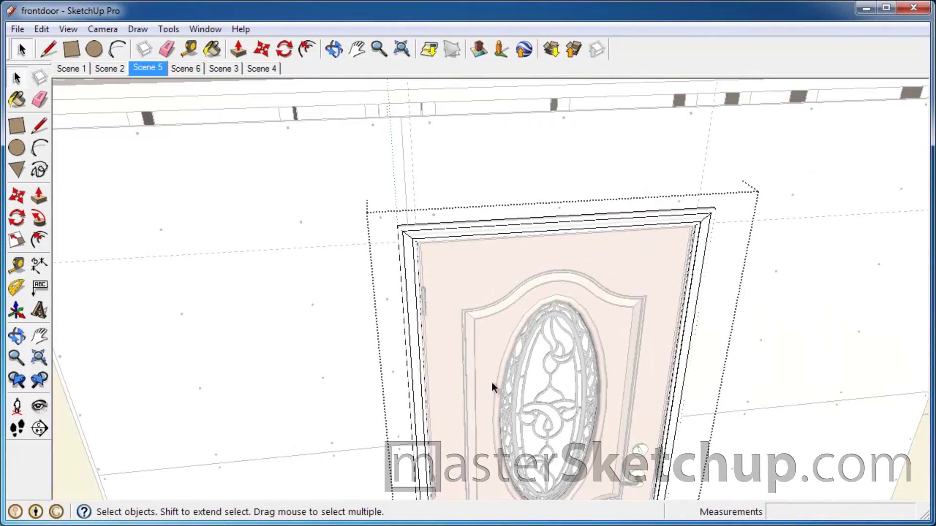
{"action": "scroll", "coordinate": [512, 130], "scroll_direction": "down", "scroll_amount": 5}
{"action": "key", "text": "Escape"}
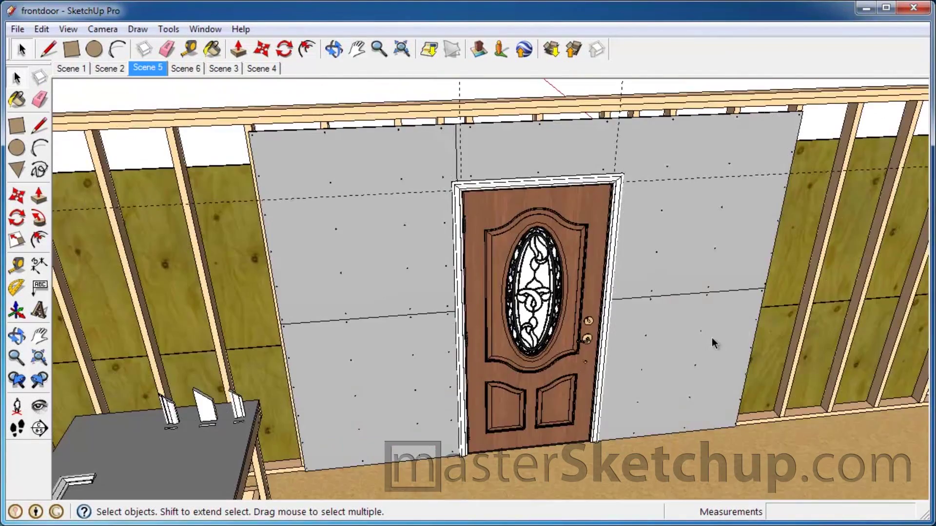
Delete all guides from the model
{"action": "middle_click_drag", "start_coordinate": [699, 351], "coordinate": [637, 284]}
{"action": "scroll", "coordinate": [427, 201], "scroll_direction": "down", "scroll_amount": 3}
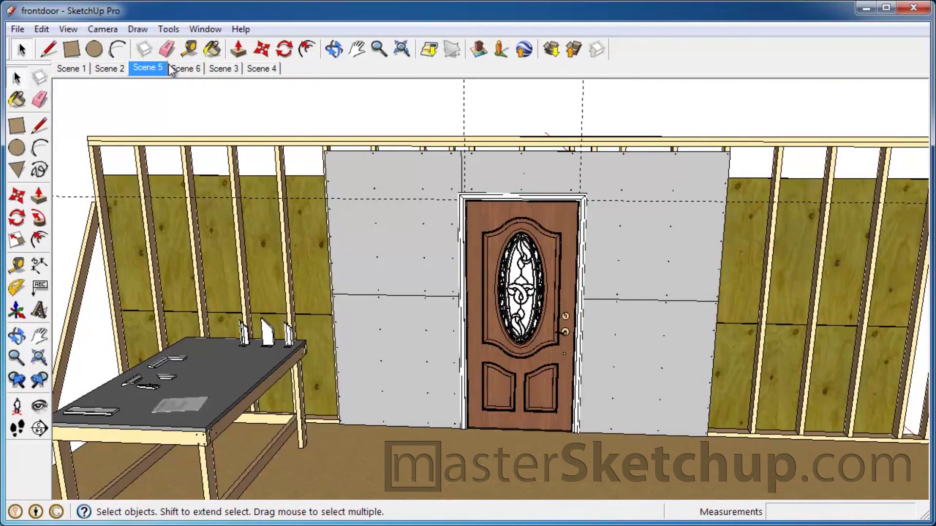
{"action": "left_click", "coordinate": [44, 29]}
{"action": "mouse_move", "coordinate": [61, 29]}
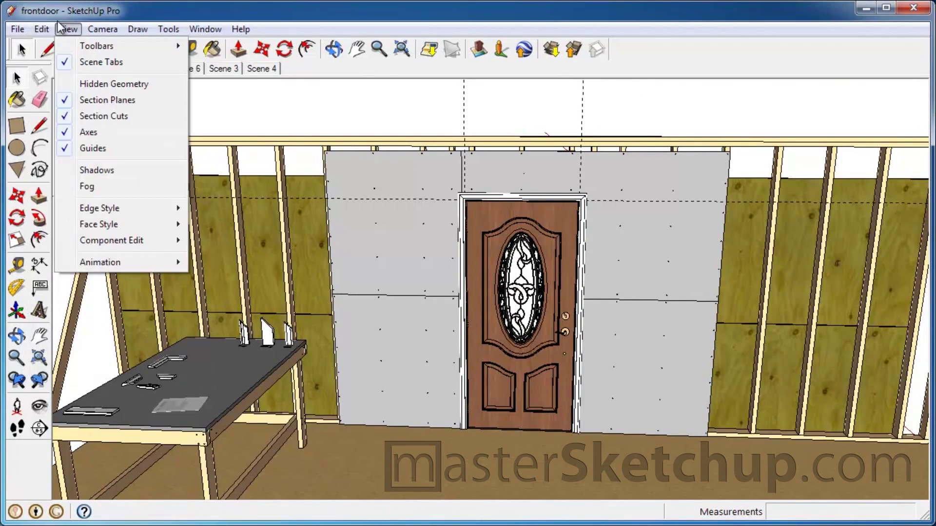
{"action": "left_click", "coordinate": [85, 166]}
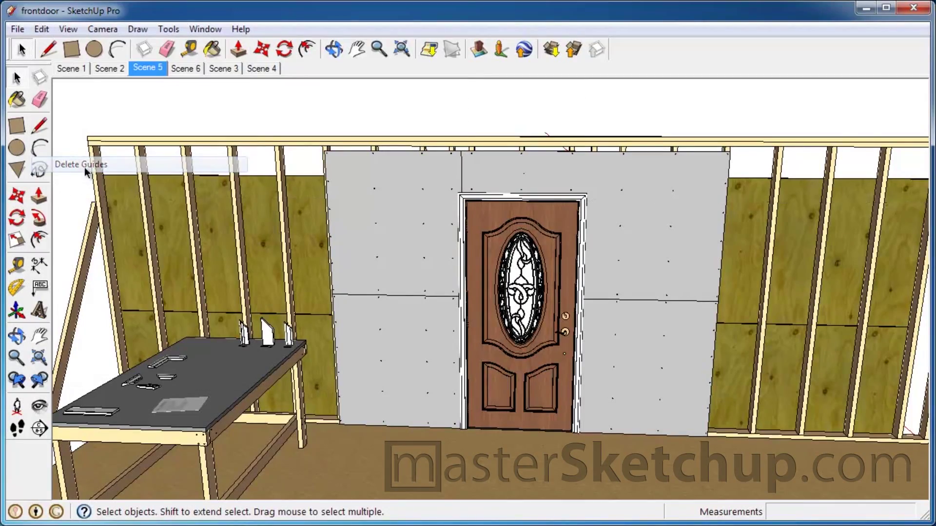
Try to widen the casing sideways past the latch side of the door with the Scale tool, and undo the stretch
{"action": "middle_click_drag", "start_coordinate": [611, 271], "coordinate": [531, 340]}
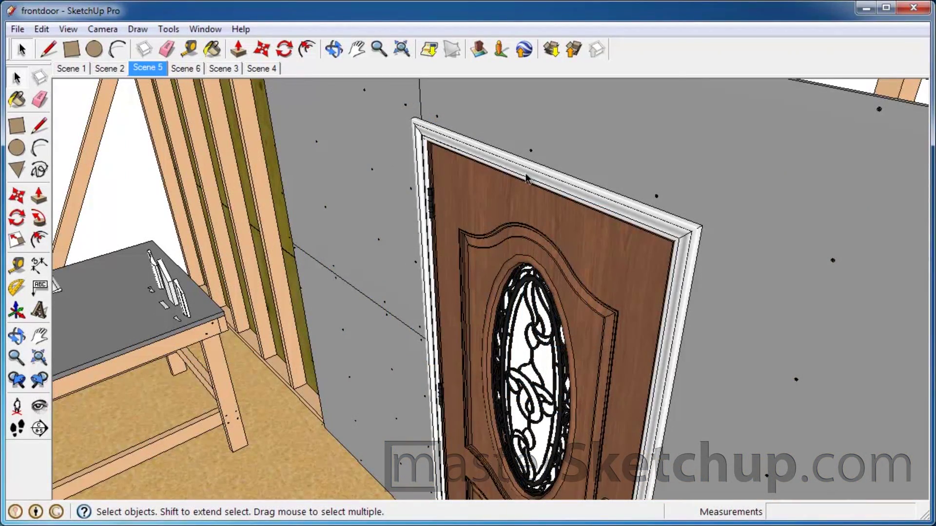
{"action": "left_click", "coordinate": [527, 179]}
{"action": "middle_click_drag", "start_coordinate": [458, 181], "coordinate": [530, 169]}
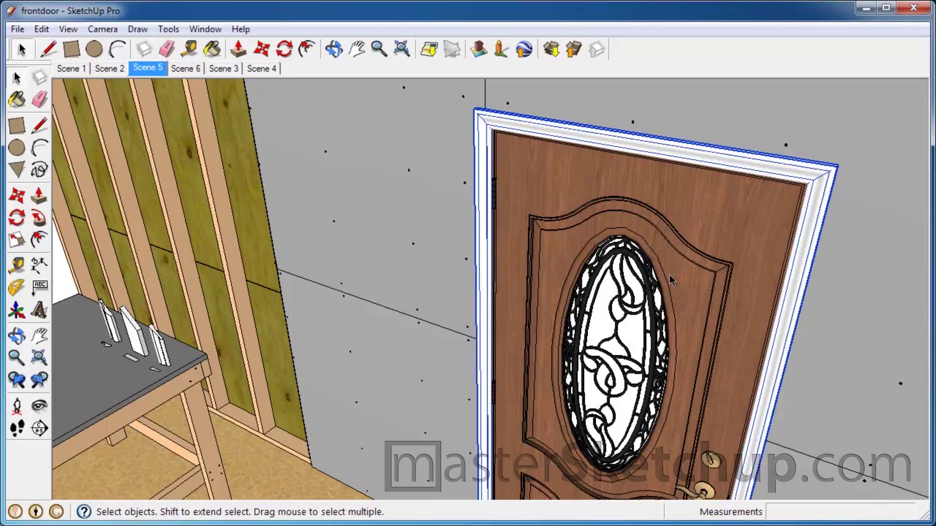
{"action": "left_click", "coordinate": [17, 242]}
{"action": "scroll", "coordinate": [324, 221], "scroll_direction": "down", "scroll_amount": 3}
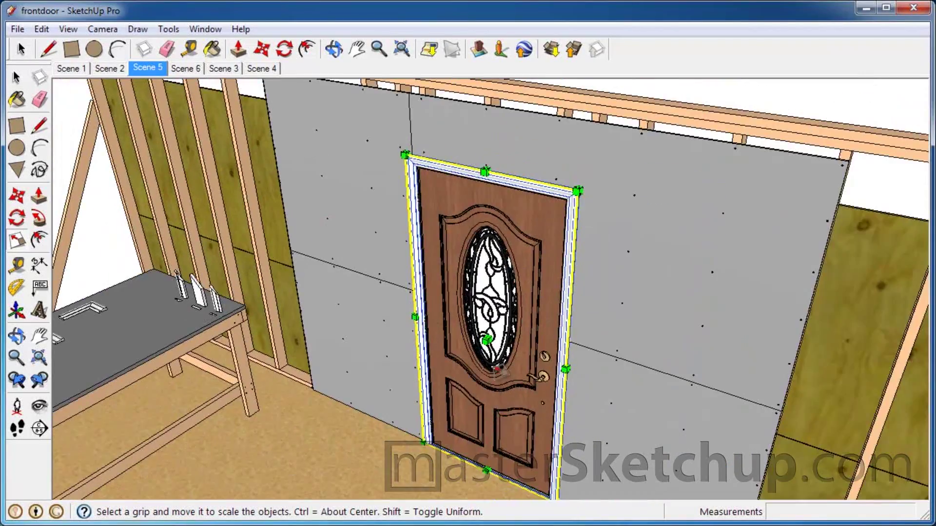
{"action": "scroll", "coordinate": [589, 358], "scroll_direction": "up", "scroll_amount": 10}
{"action": "scroll", "coordinate": [589, 351], "scroll_direction": "up", "scroll_amount": 3}
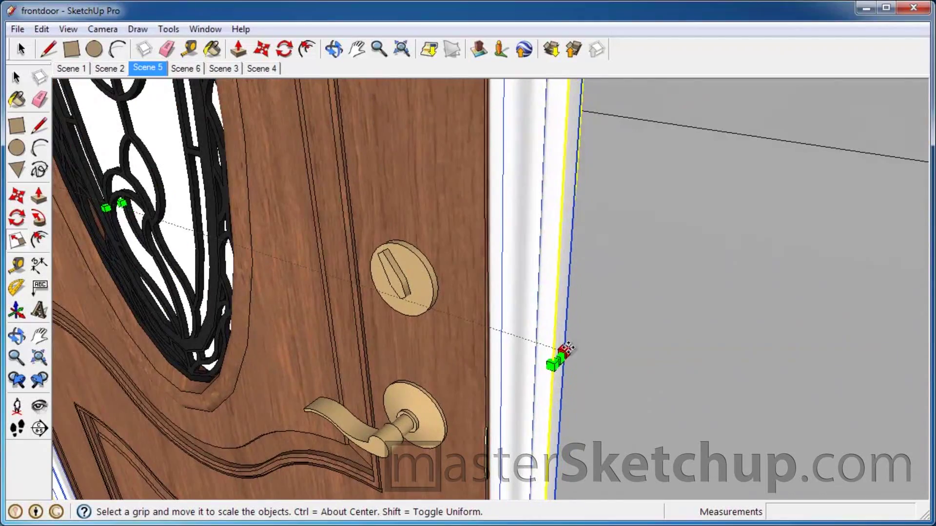
{"action": "left_click", "coordinate": [559, 359]}
{"action": "scroll", "coordinate": [560, 360], "scroll_direction": "down", "scroll_amount": 10}
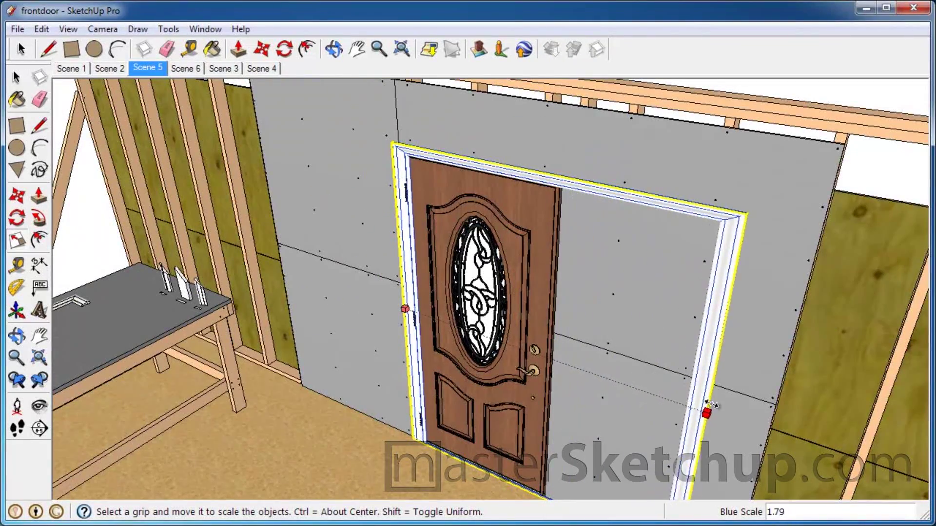
{"action": "left_click", "coordinate": [758, 409]}
{"action": "middle_click_drag", "start_coordinate": [726, 401], "coordinate": [750, 329]}
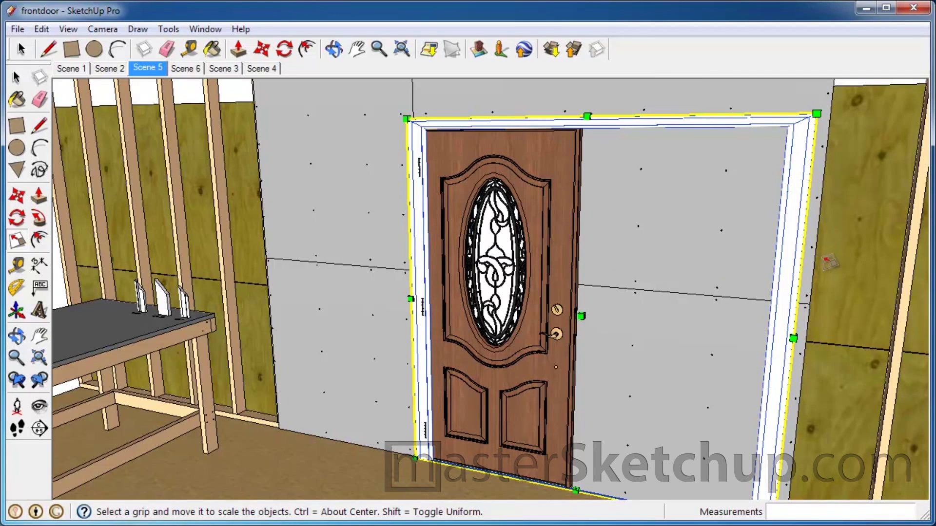
{"action": "key", "text": "ctrl+z"}
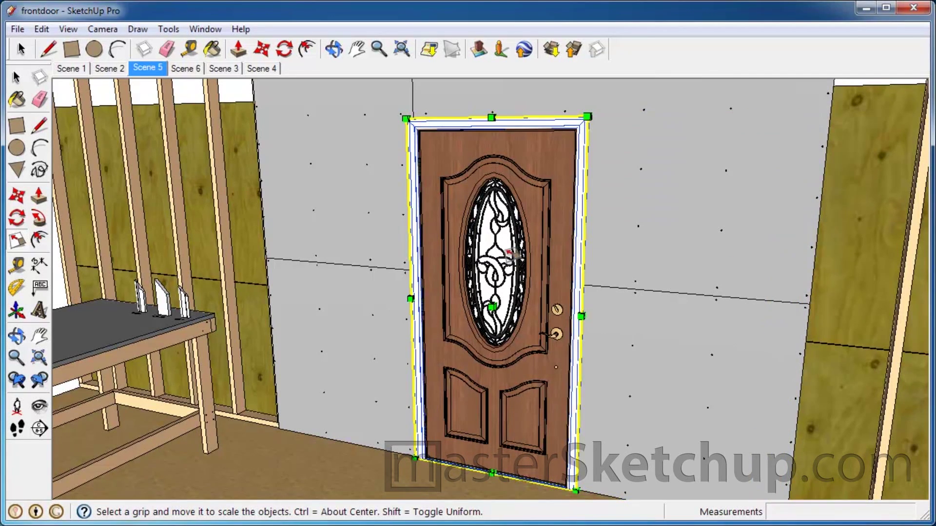
Open the casing for editing and select its entire head piece with both mitered ends
{"action": "left_click", "coordinate": [19, 79]}
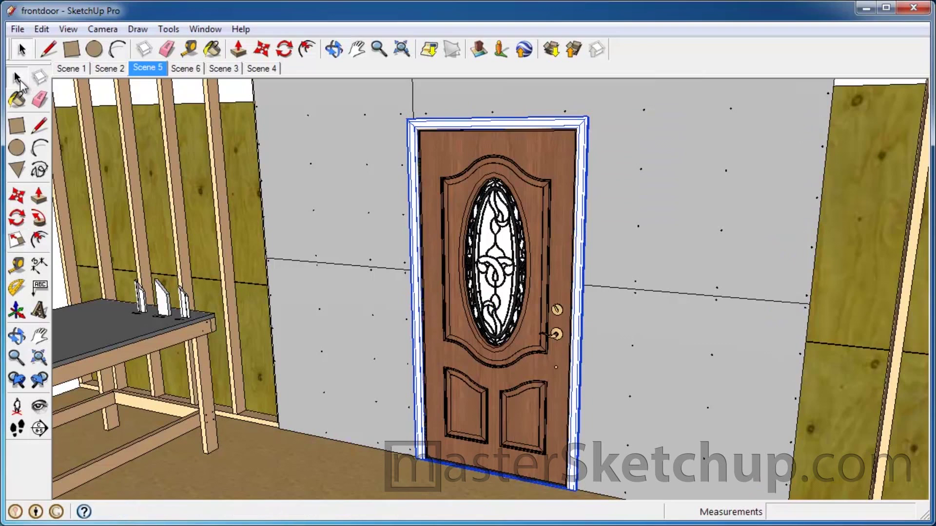
{"action": "double_click", "coordinate": [581, 202]}
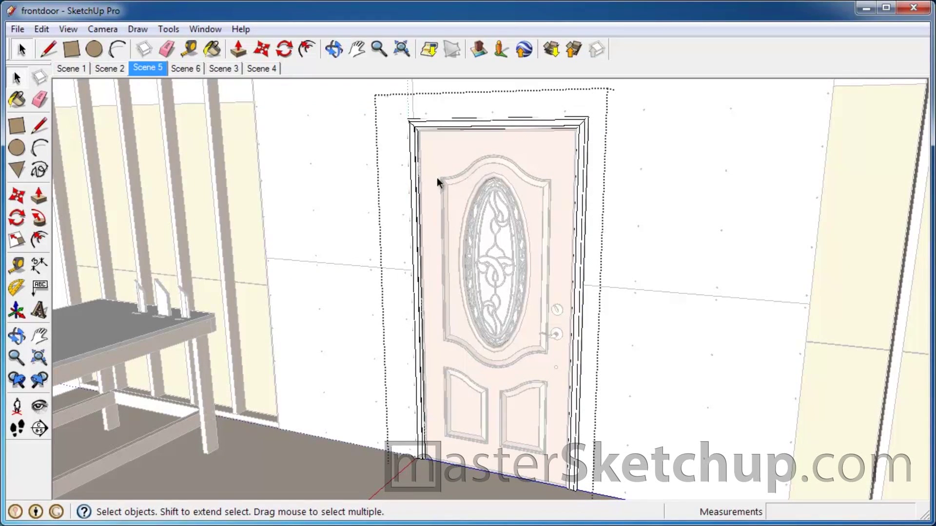
{"action": "middle_click_drag", "start_coordinate": [439, 184], "coordinate": [530, 201]}
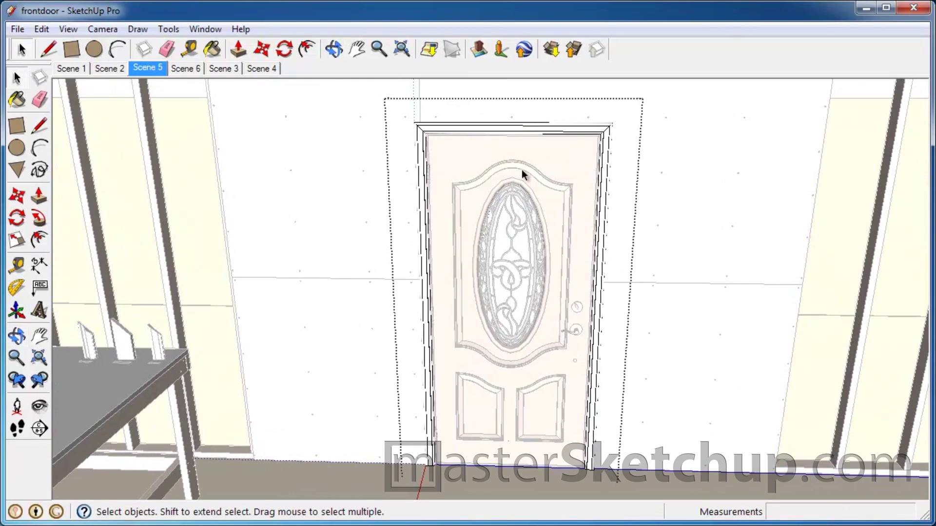
{"action": "scroll", "coordinate": [534, 100], "scroll_direction": "up", "scroll_amount": 3}
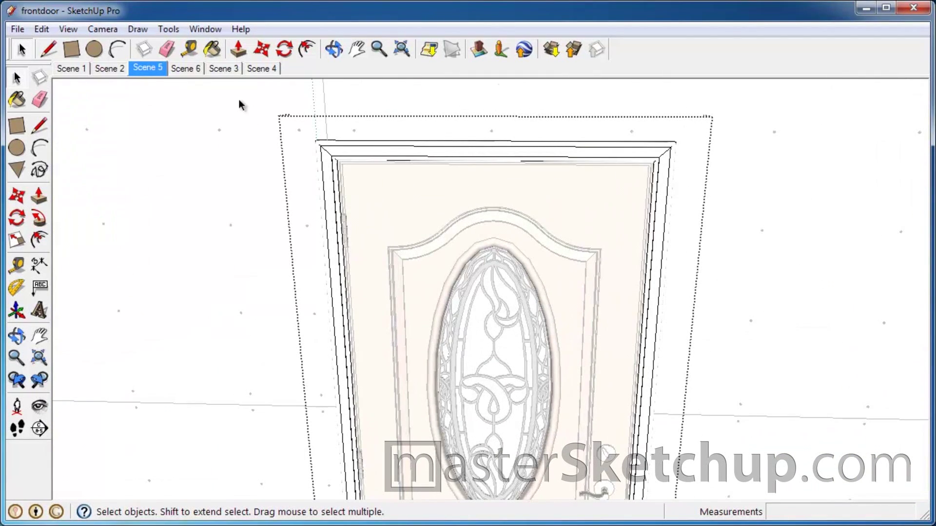
{"action": "left_click_drag", "start_coordinate": [240, 100], "coordinate": [795, 227]}
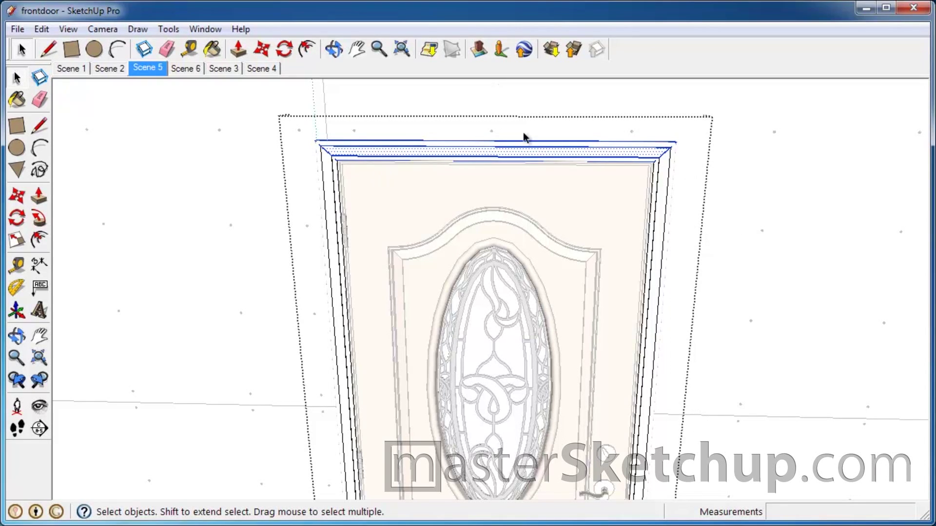
Move the selected head piece straight down along the green axis by about 1' 2 7/16"
{"action": "left_click", "coordinate": [22, 201]}
{"action": "scroll", "coordinate": [678, 145], "scroll_direction": "up", "scroll_amount": 2}
{"action": "scroll", "coordinate": [678, 145], "scroll_direction": "up", "scroll_amount": 3}
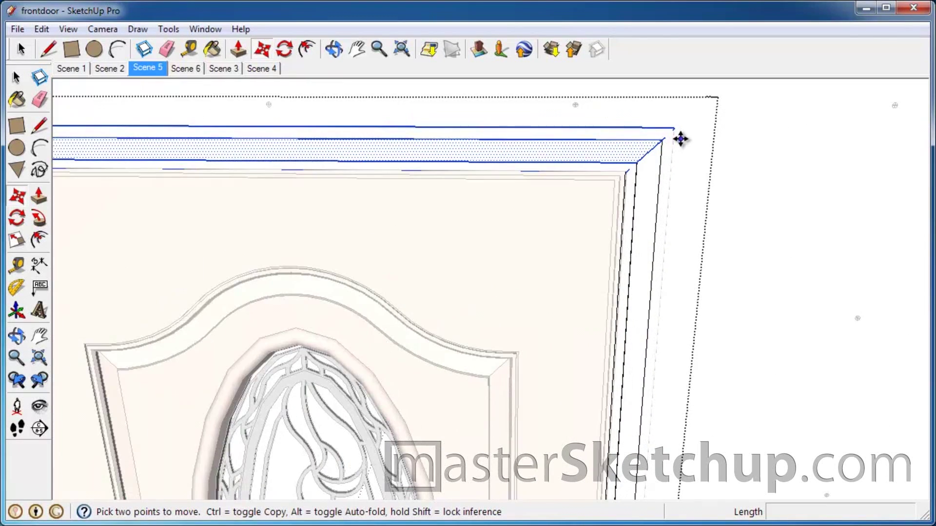
{"action": "left_click", "coordinate": [640, 120]}
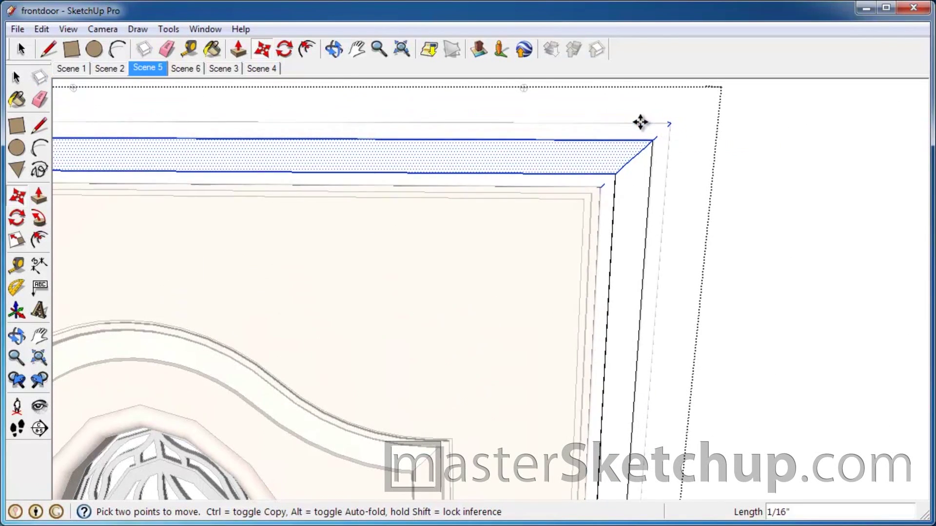
{"action": "scroll", "coordinate": [639, 122], "scroll_direction": "down", "scroll_amount": 5}
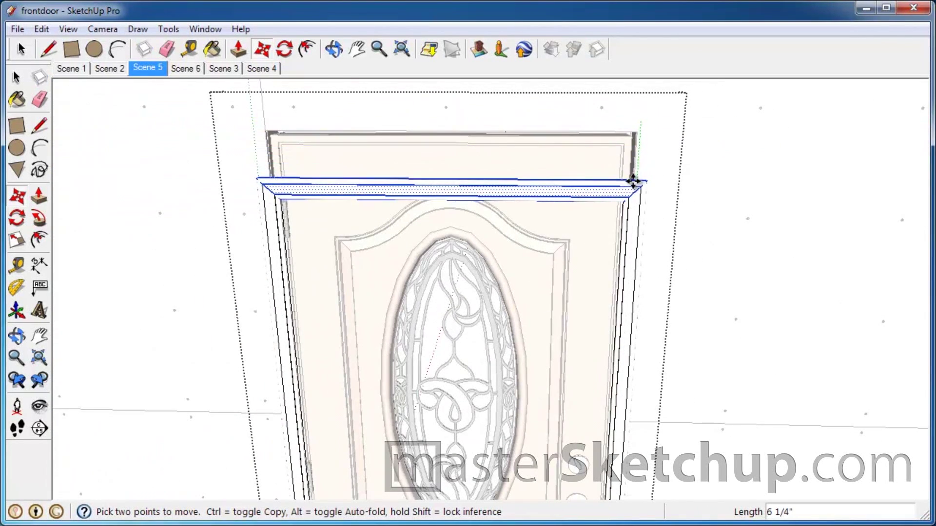
{"action": "scroll", "coordinate": [626, 266], "scroll_direction": "down", "scroll_amount": 2}
{"action": "scroll", "coordinate": [626, 266], "scroll_direction": "down", "scroll_amount": 2}
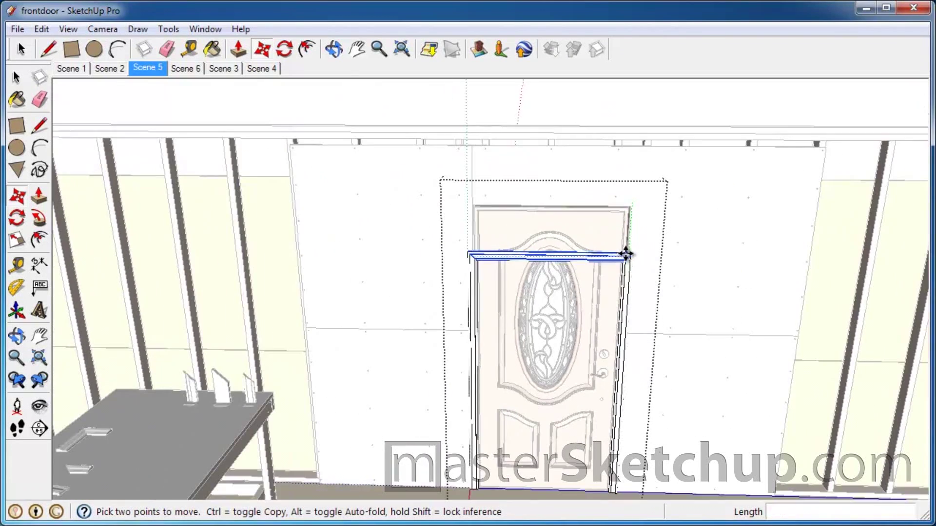
{"action": "scroll", "coordinate": [625, 219], "scroll_direction": "down", "scroll_amount": 2}
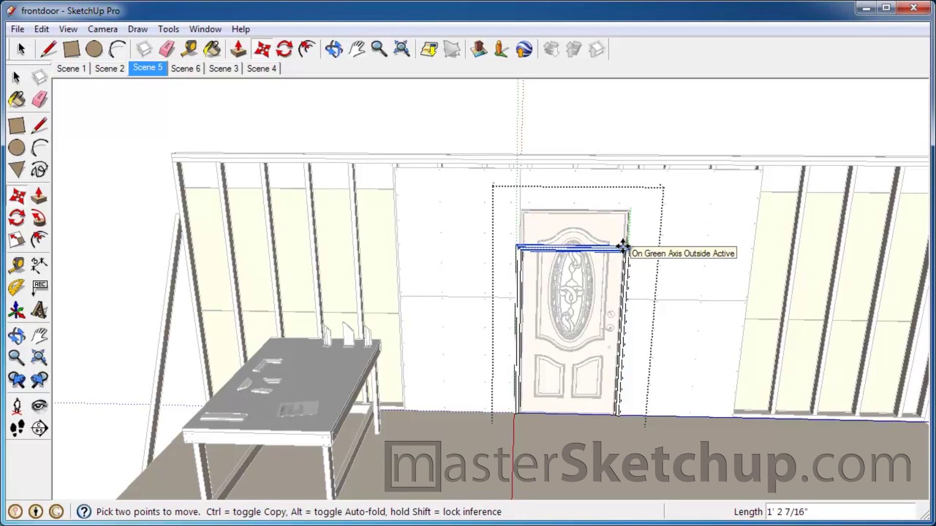
{"action": "left_click", "coordinate": [621, 249]}
Finish editing the casing and examine its lowered head and mitered corners from the front and side
{"action": "scroll", "coordinate": [619, 261], "scroll_direction": "up", "scroll_amount": 3}
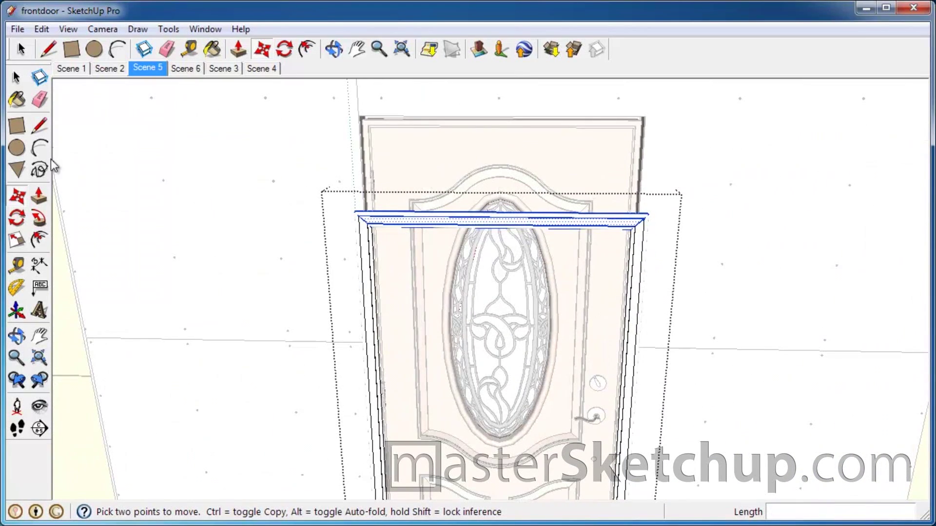
{"action": "left_click", "coordinate": [16, 77]}
{"action": "left_click", "coordinate": [180, 206]}
{"action": "scroll", "coordinate": [358, 244], "scroll_direction": "up", "scroll_amount": 4}
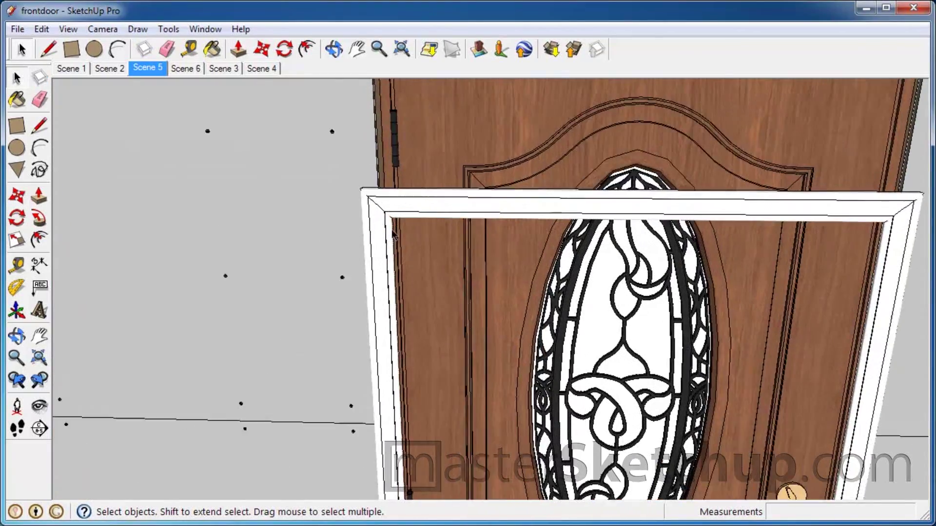
{"action": "middle_click_drag", "start_coordinate": [803, 238], "coordinate": [421, 194]}
{"action": "middle_click_drag", "start_coordinate": [478, 180], "coordinate": [513, 179]}
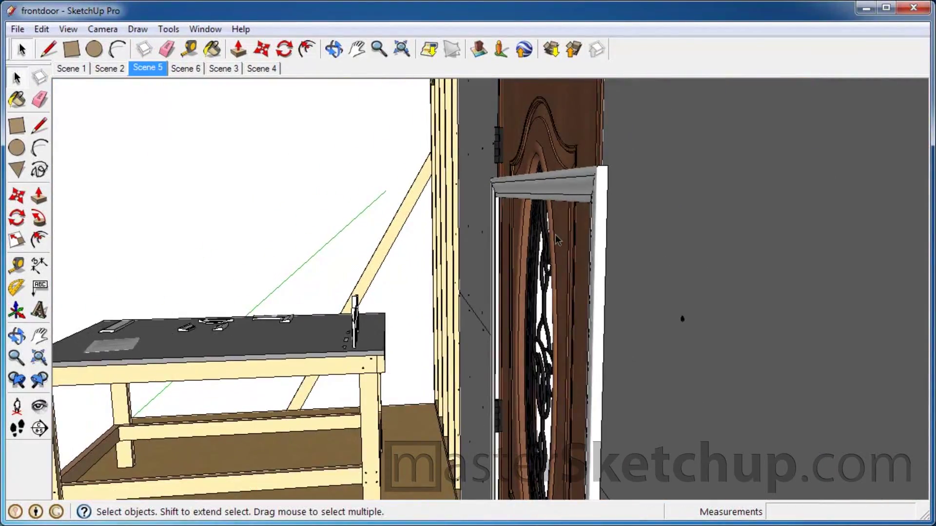
{"action": "middle_click_drag", "start_coordinate": [559, 240], "coordinate": [772, 287]}
{"action": "scroll", "coordinate": [771, 287], "scroll_direction": "down", "scroll_amount": 5}
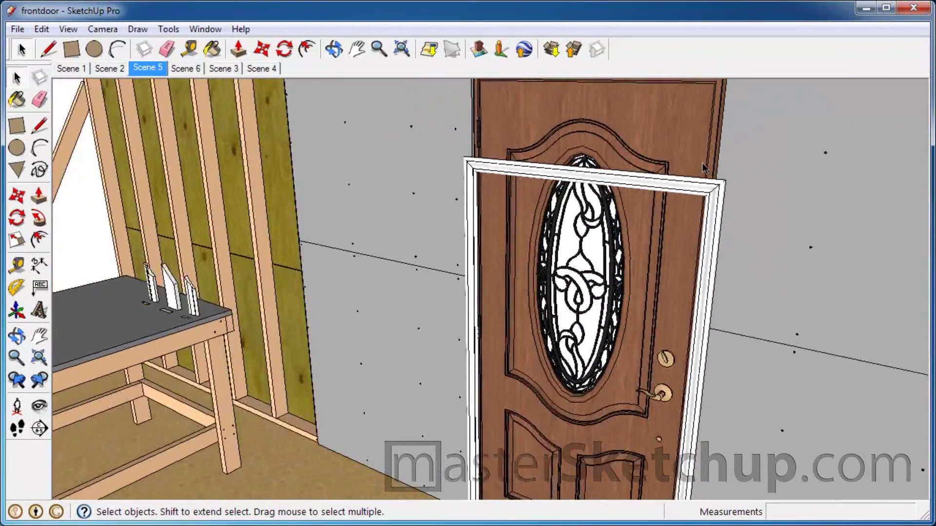
Open the casing for editing, select its whole latch-side leg, and move it sideways away from the door along the blue axis
{"action": "middle_click_drag", "start_coordinate": [704, 305], "coordinate": [720, 263]}
{"action": "double_click", "coordinate": [710, 266]}
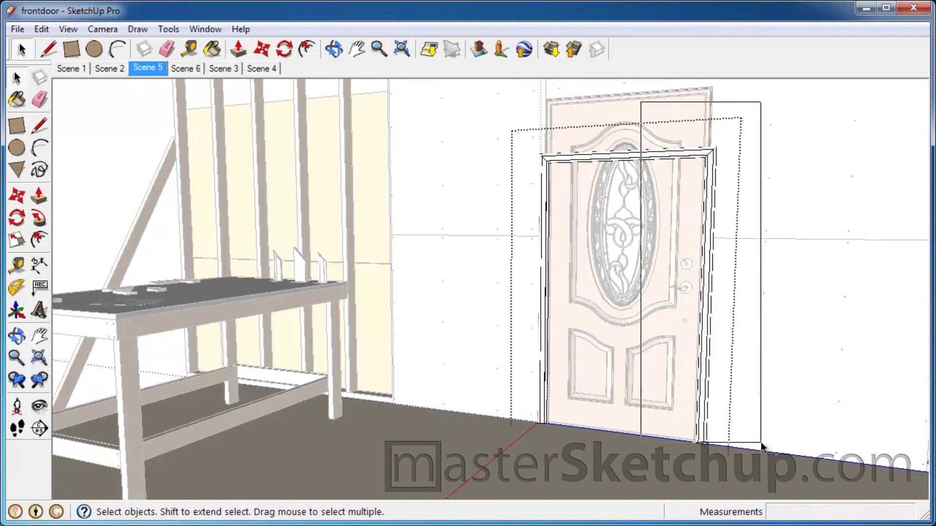
{"action": "left_click", "coordinate": [710, 356]}
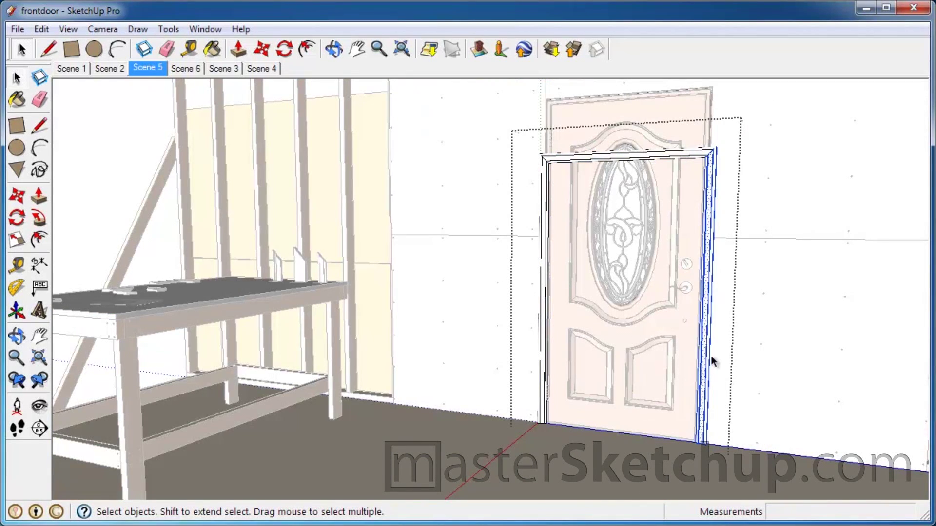
{"action": "left_click", "coordinate": [17, 196]}
{"action": "left_click", "coordinate": [714, 179]}
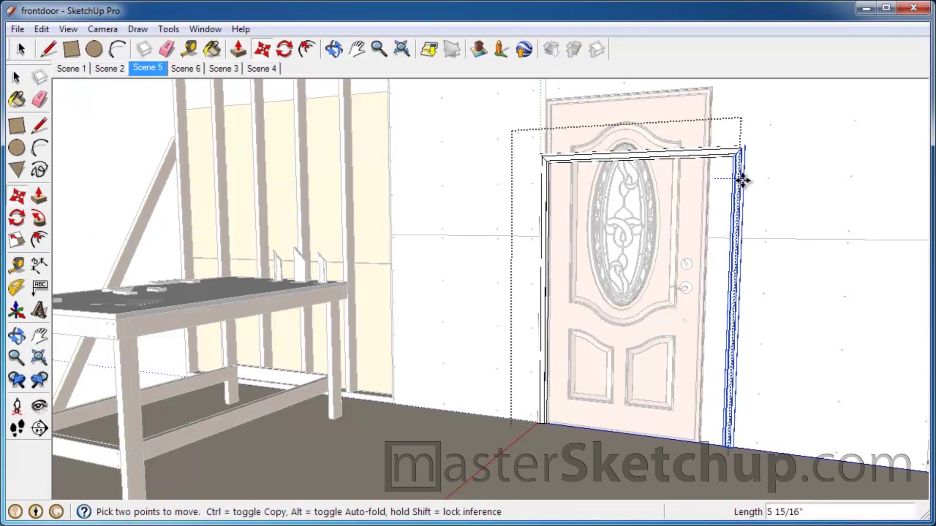
{"action": "left_click", "coordinate": [809, 182]}
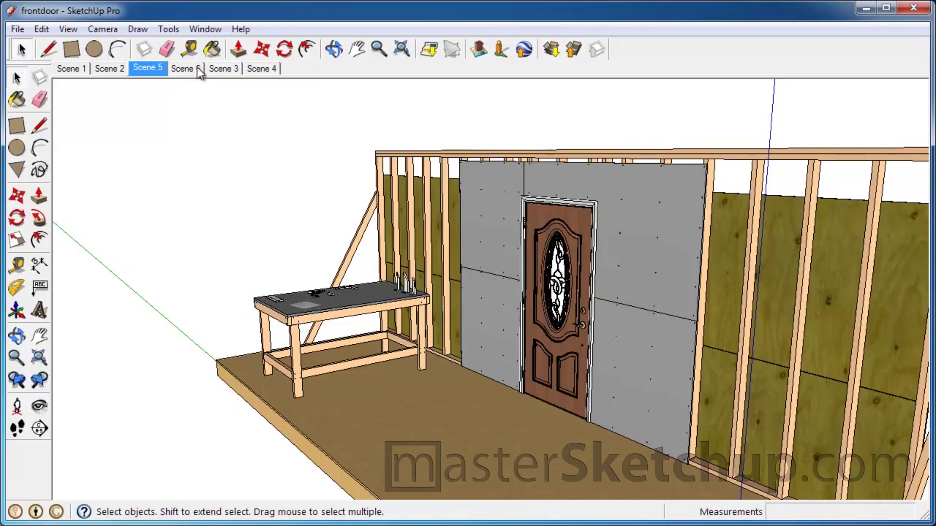
Show the workbench in Scene 5 and examine the geometry and miter line of the one-piece L-shaped casing sample
{"action": "left_click", "coordinate": [155, 71]}
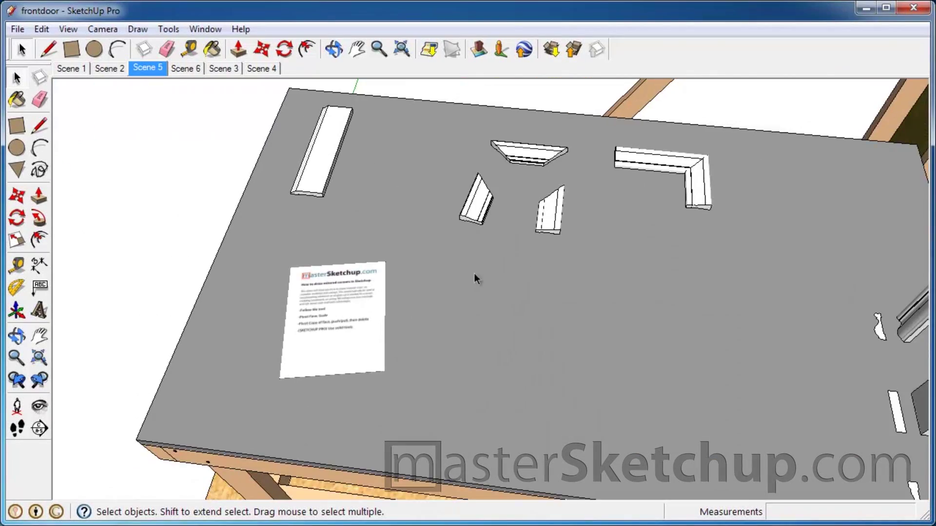
{"action": "middle_click_drag", "start_coordinate": [533, 276], "coordinate": [580, 271]}
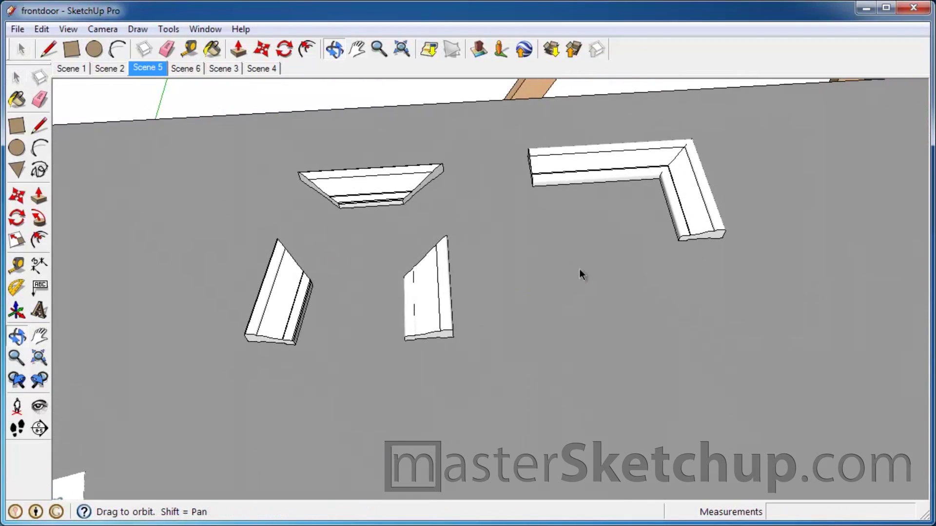
{"action": "double_click", "coordinate": [683, 167]}
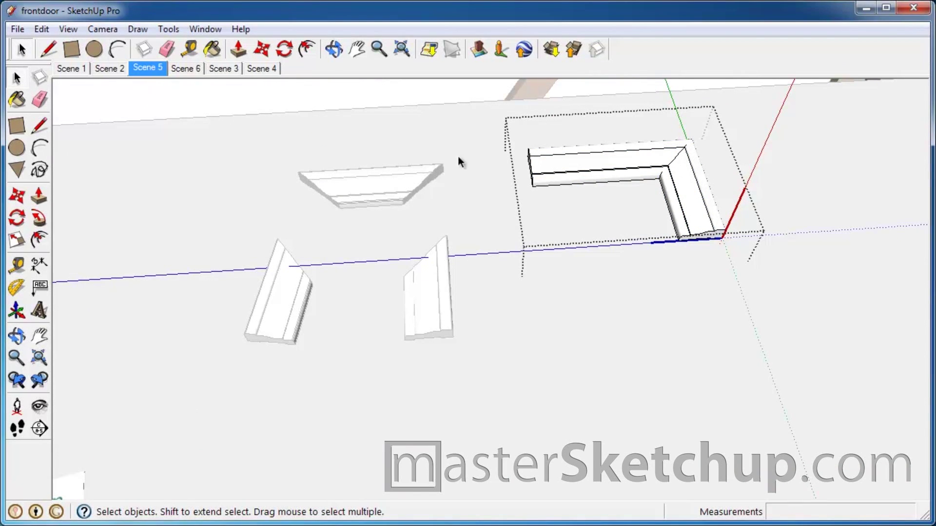
{"action": "middle_click_drag", "start_coordinate": [674, 183], "coordinate": [497, 188]}
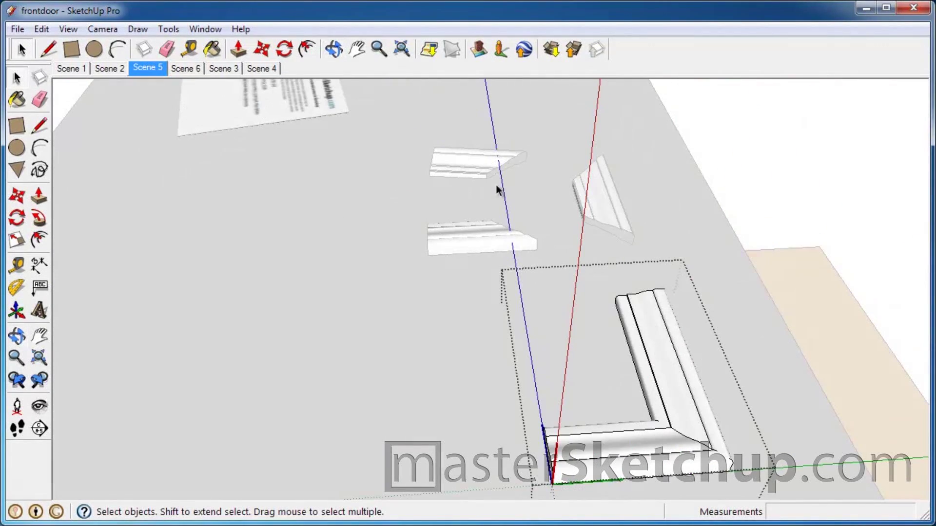
{"action": "scroll", "coordinate": [571, 299], "scroll_direction": "up", "scroll_amount": 6}
{"action": "triple_click", "coordinate": [665, 357]}
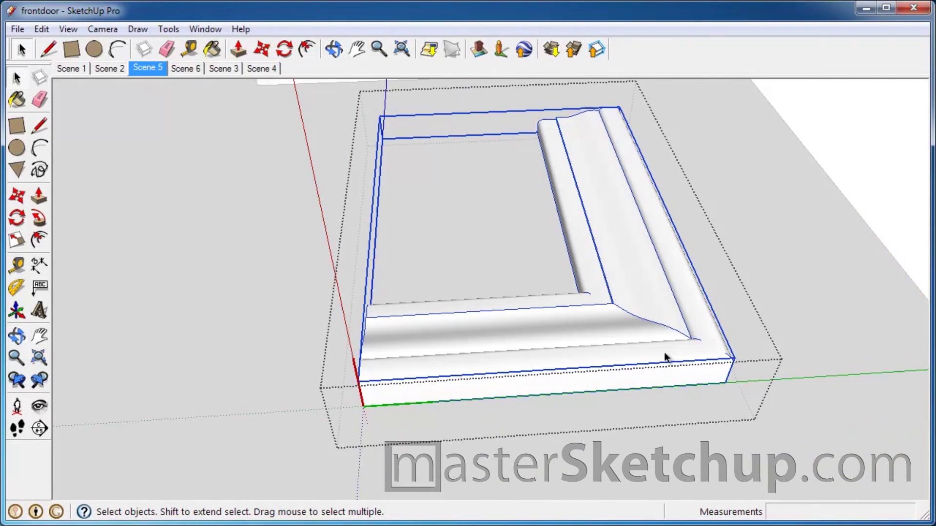
{"action": "key", "text": "Escape"}
{"action": "middle_click_drag", "start_coordinate": [651, 326], "coordinate": [461, 320]}
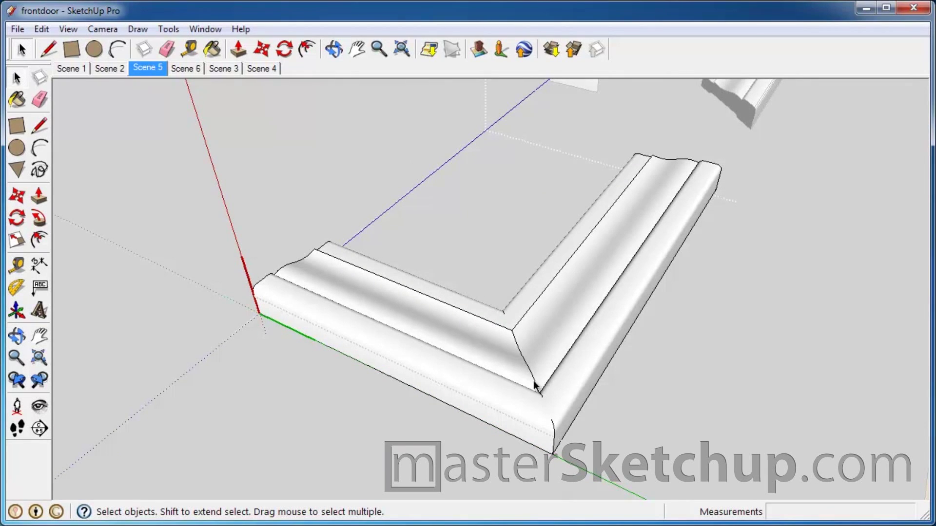
{"action": "scroll", "coordinate": [536, 419], "scroll_direction": "down", "scroll_amount": 3}
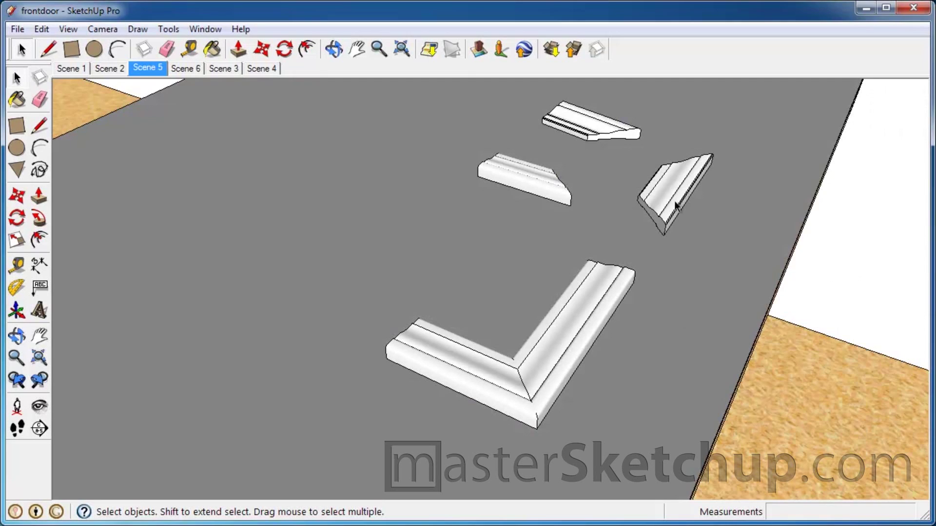
Move the short mitered side piece by its outer corner onto the matching end corner of the double-mitered piece to form a joint
{"action": "middle_click_drag", "start_coordinate": [239, 233], "coordinate": [507, 176]}
{"action": "scroll", "coordinate": [447, 175], "scroll_direction": "up", "scroll_amount": 1}
{"action": "left_click", "coordinate": [447, 178]}
{"action": "scroll", "coordinate": [429, 475], "scroll_direction": "down", "scroll_amount": 3}
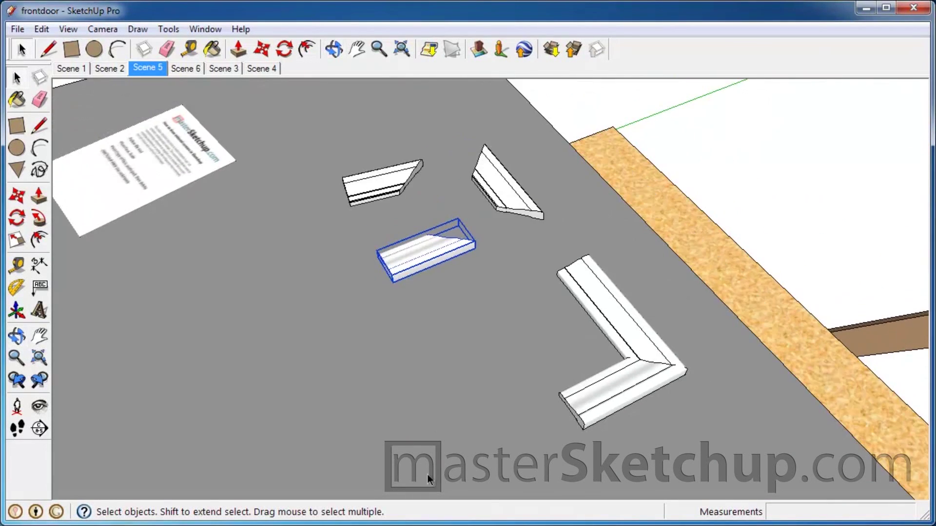
{"action": "scroll", "coordinate": [425, 187], "scroll_direction": "up", "scroll_amount": 4}
{"action": "scroll", "coordinate": [434, 178], "scroll_direction": "up", "scroll_amount": 2}
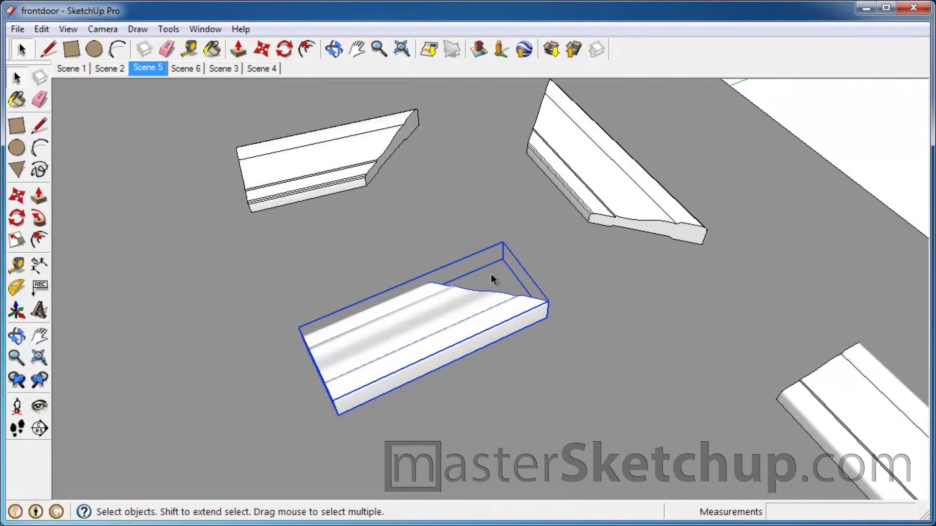
{"action": "left_click", "coordinate": [17, 197]}
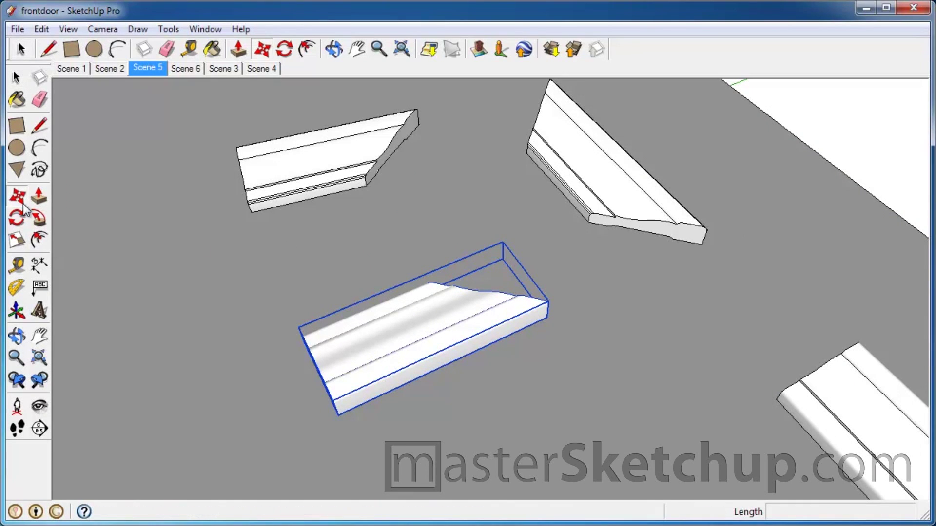
{"action": "left_click", "coordinate": [544, 316]}
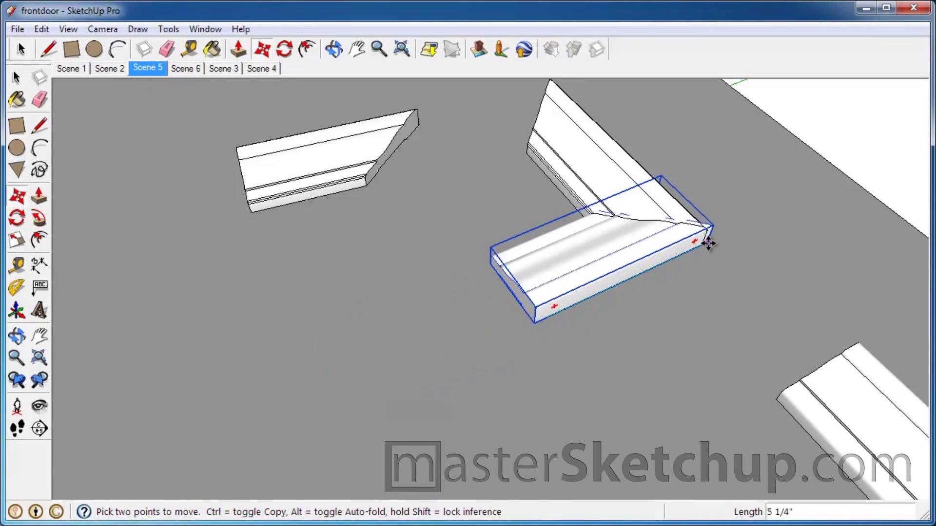
{"action": "left_click", "coordinate": [706, 229]}
{"action": "middle_click_drag", "start_coordinate": [757, 249], "coordinate": [449, 220]}
{"action": "left_click", "coordinate": [16, 76]}
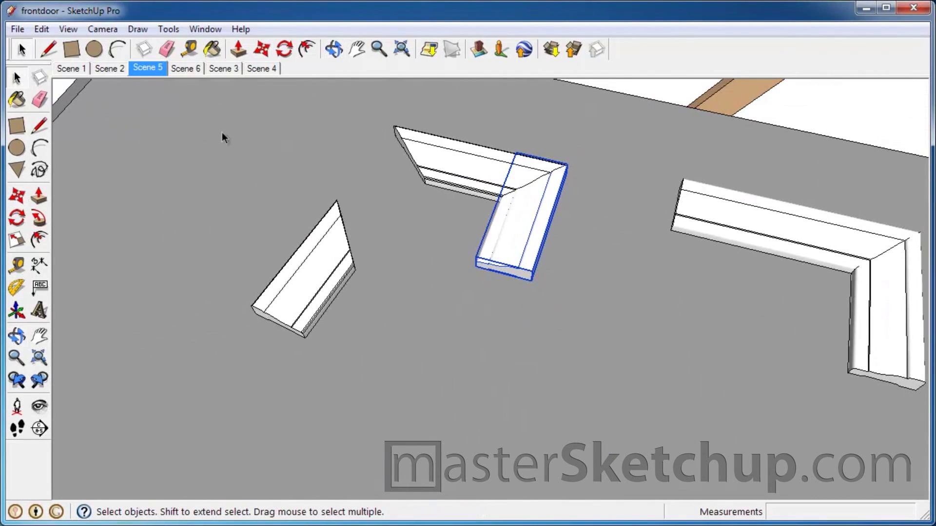
Compare the joined separate pieces with the one-piece corner and the other workbench samples, and return to the Scene 2 view
{"action": "scroll", "coordinate": [492, 168], "scroll_direction": "down", "scroll_amount": 3}
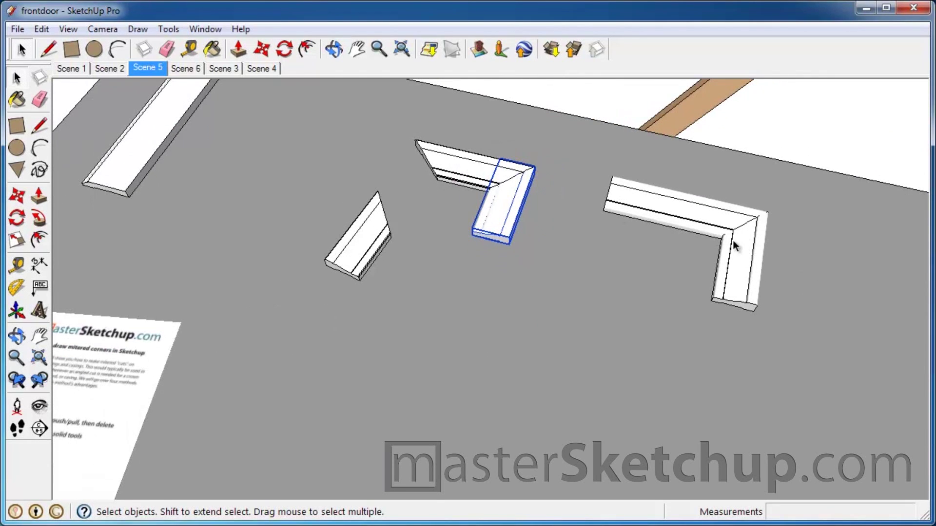
{"action": "scroll", "coordinate": [737, 232], "scroll_direction": "down", "scroll_amount": 3}
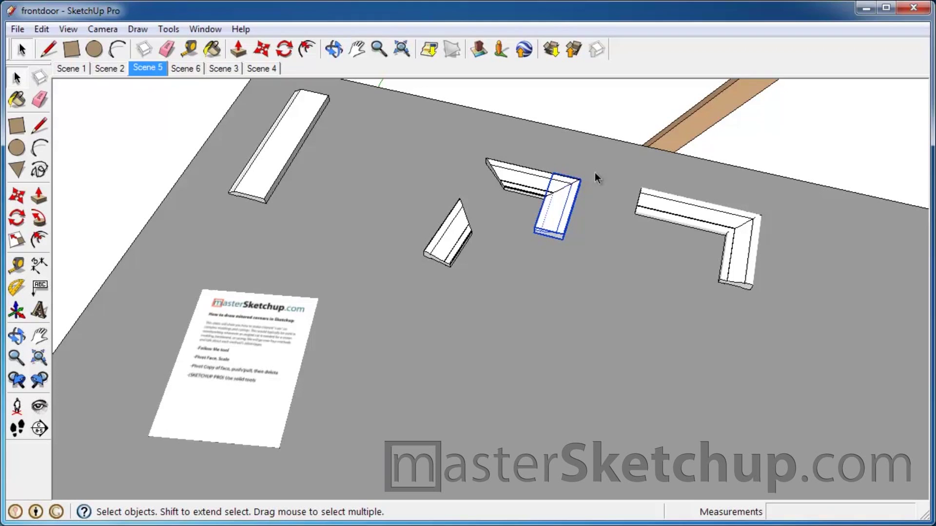
{"action": "scroll", "coordinate": [594, 172], "scroll_direction": "down", "scroll_amount": 3}
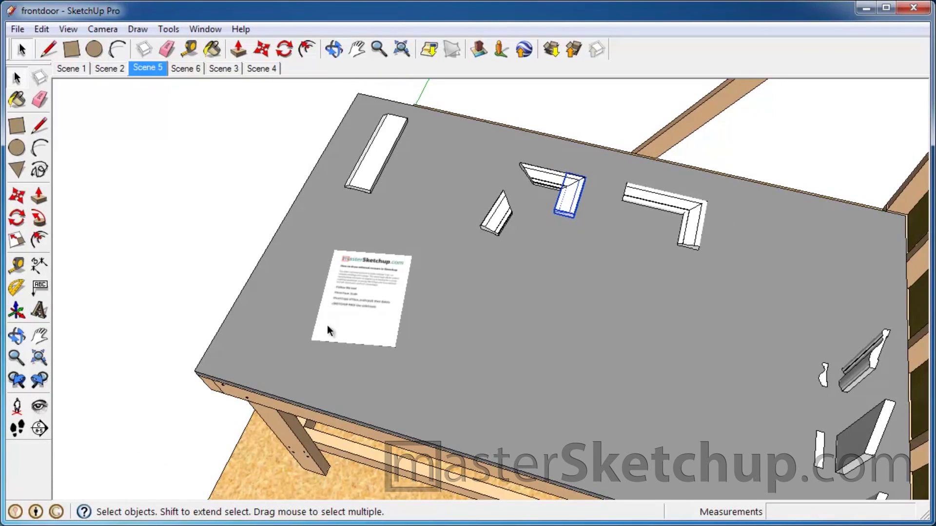
{"action": "middle_click_drag", "start_coordinate": [328, 331], "coordinate": [440, 303]}
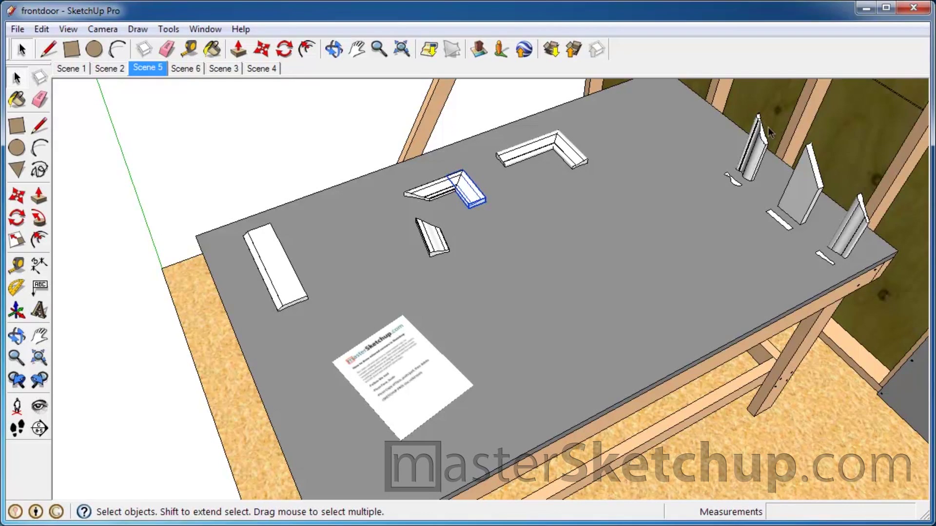
{"action": "key", "text": "Page_Up"}
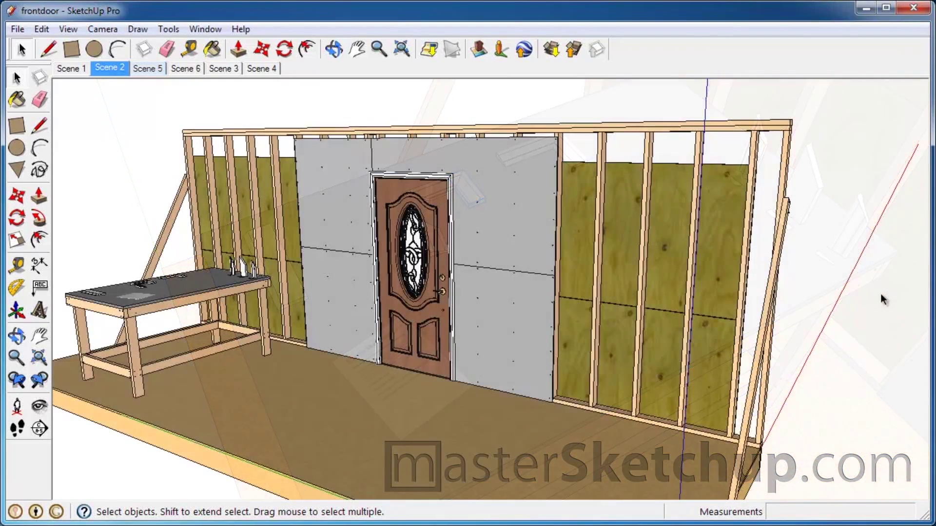